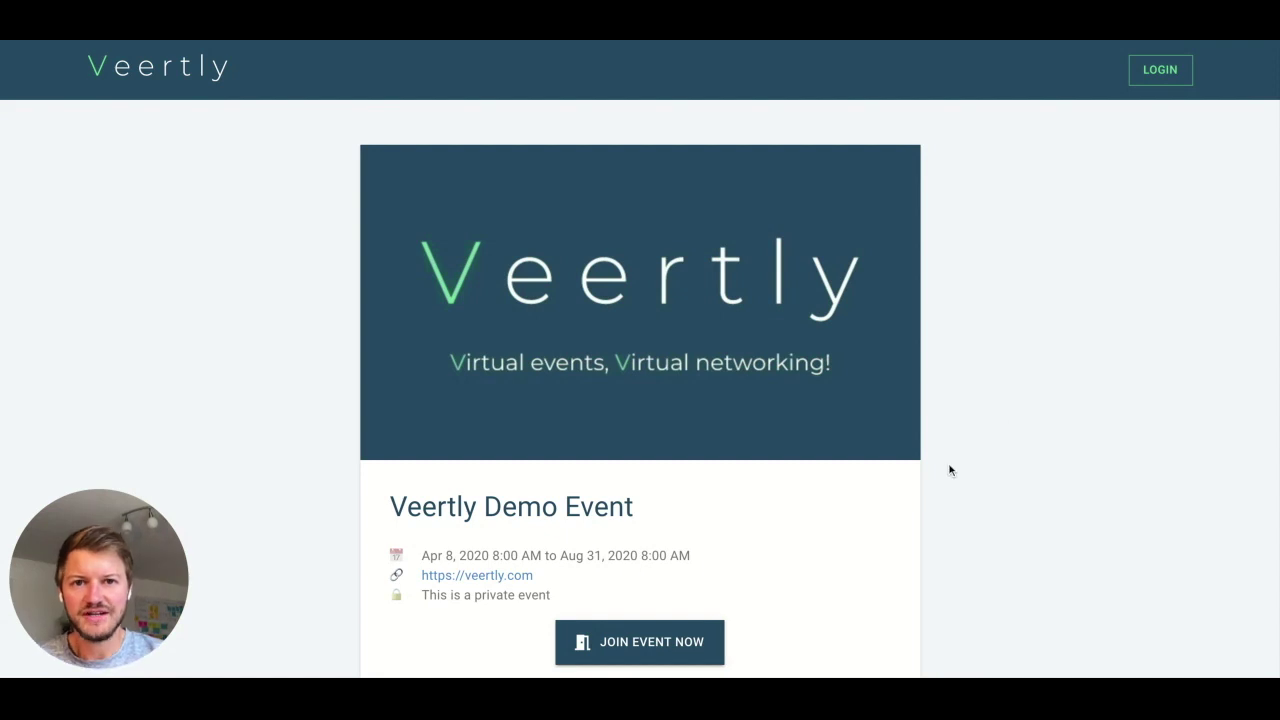
- Join the Veertly Demo Event as a guest and submit the event's access code
scroll(950, 470, down, 2)
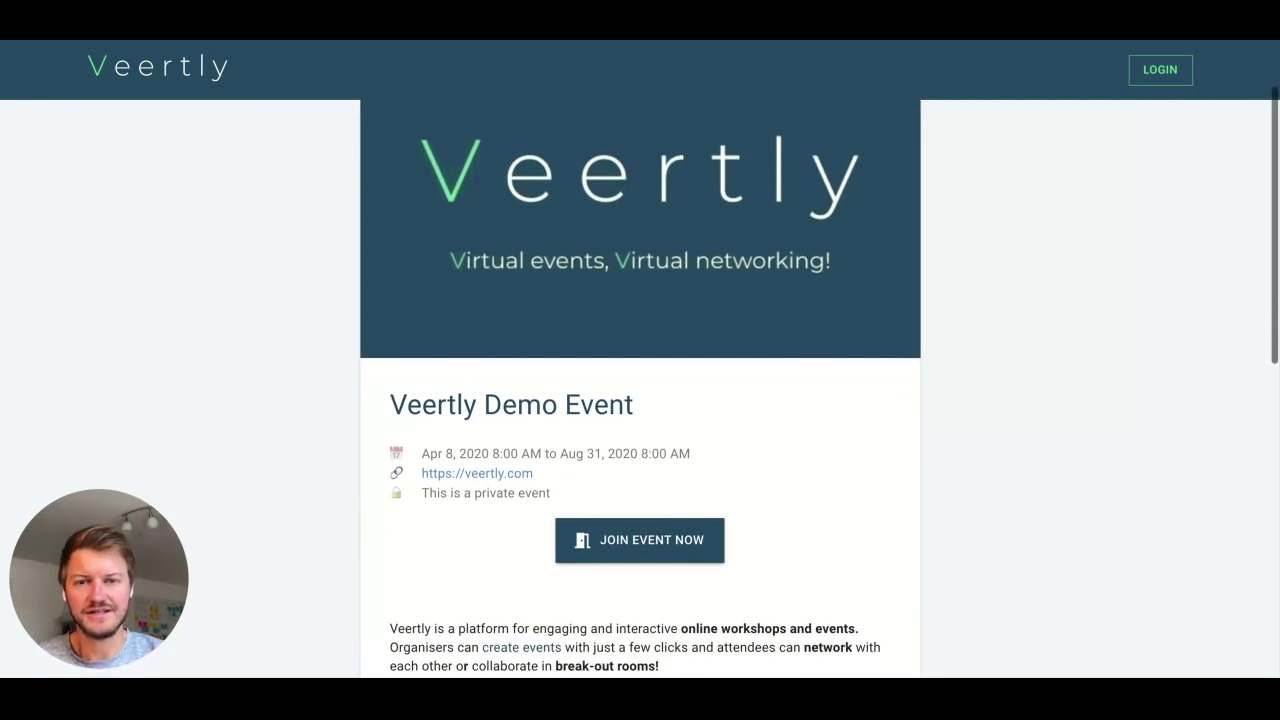
scroll(640, 400, down, 3)
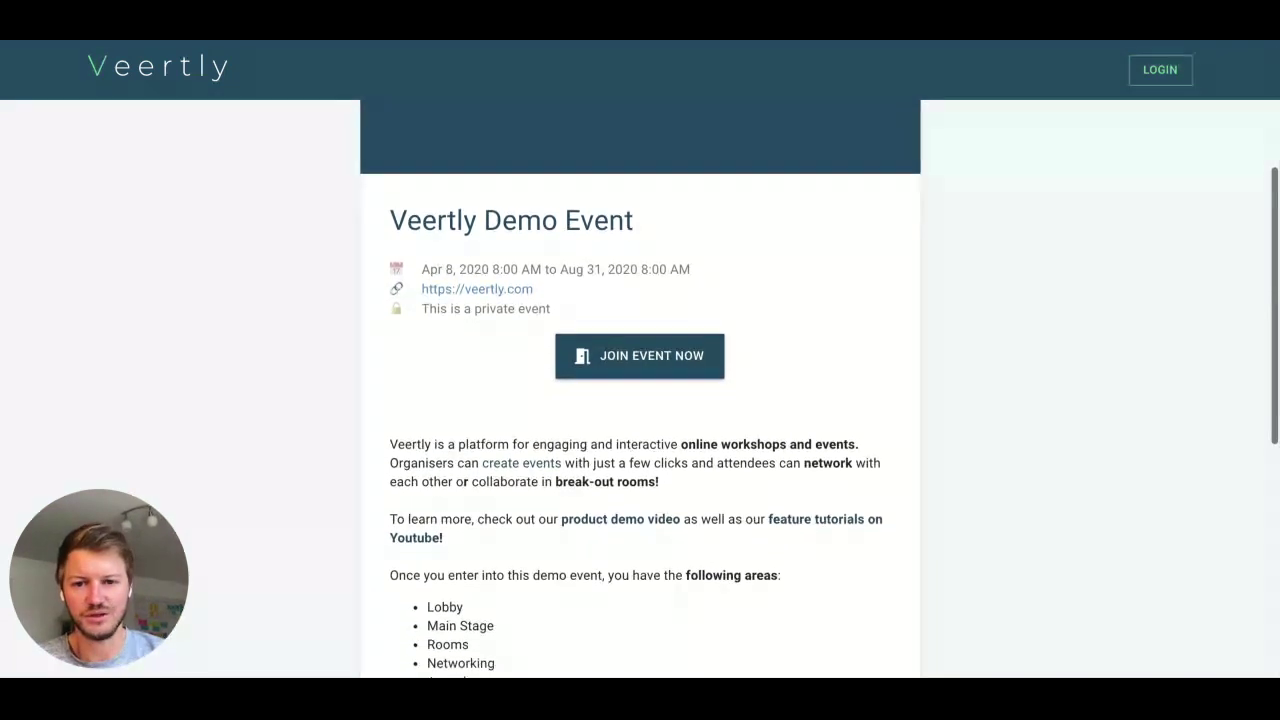
scroll(622, 485, down, 1)
scroll(622, 485, down, 2)
scroll(622, 485, down, 2)
scroll(620, 470, up, 5)
scroll(618, 458, up, 3)
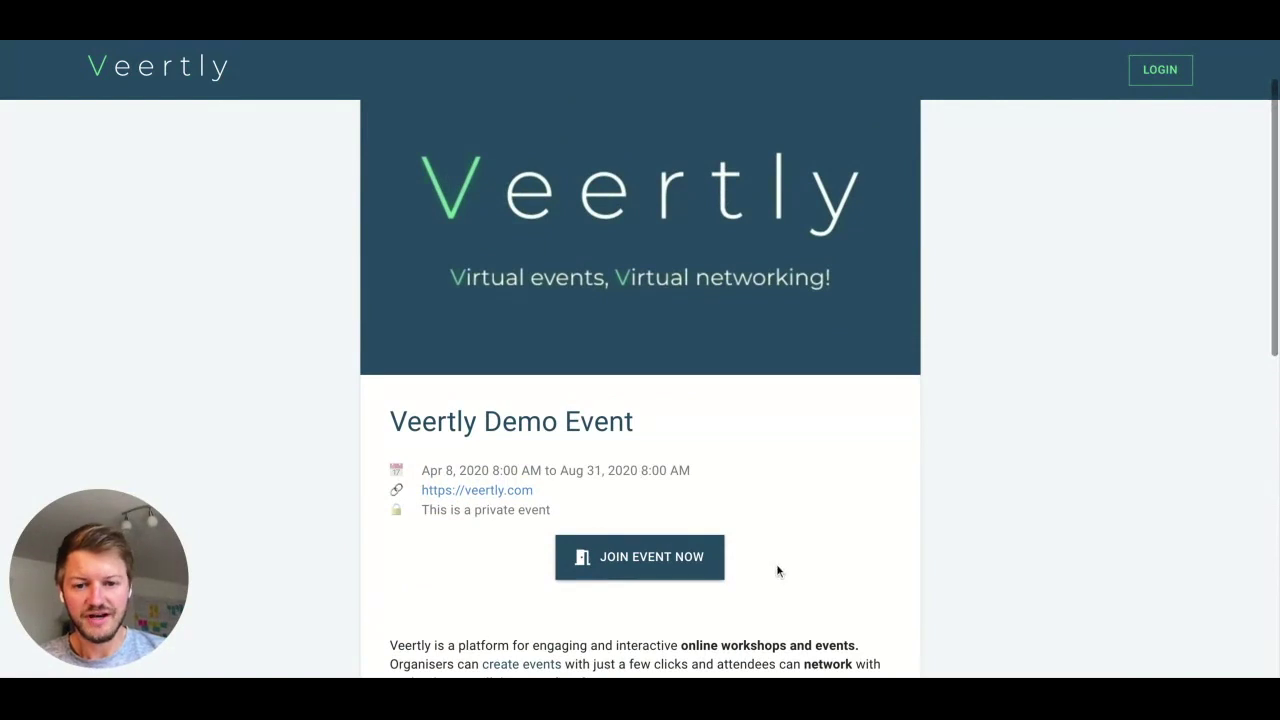
click(648, 566)
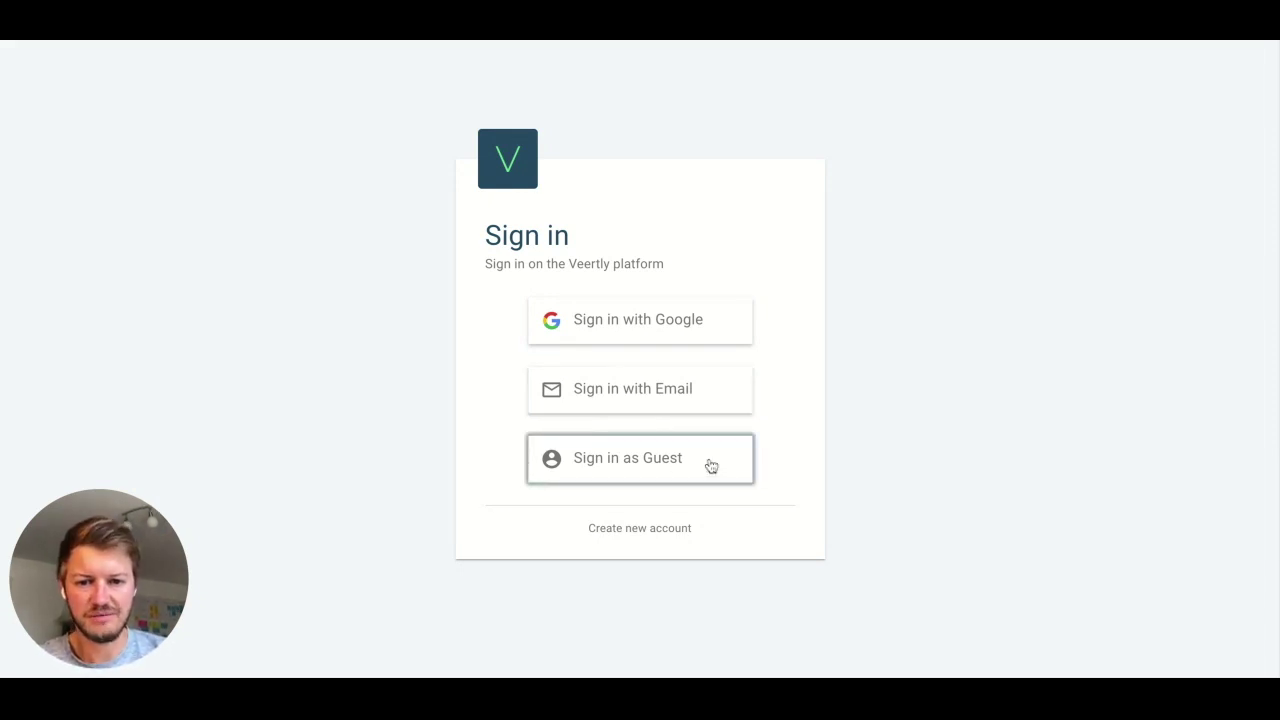
click(640, 458)
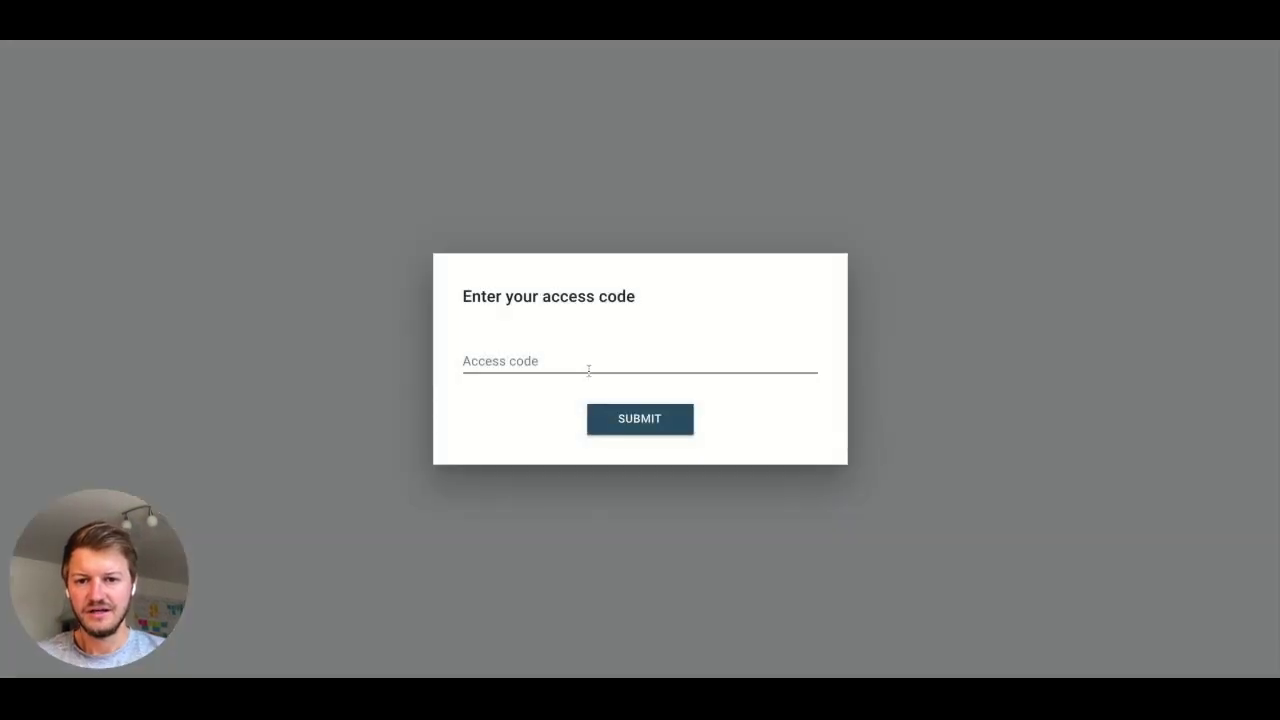
click(586, 367)
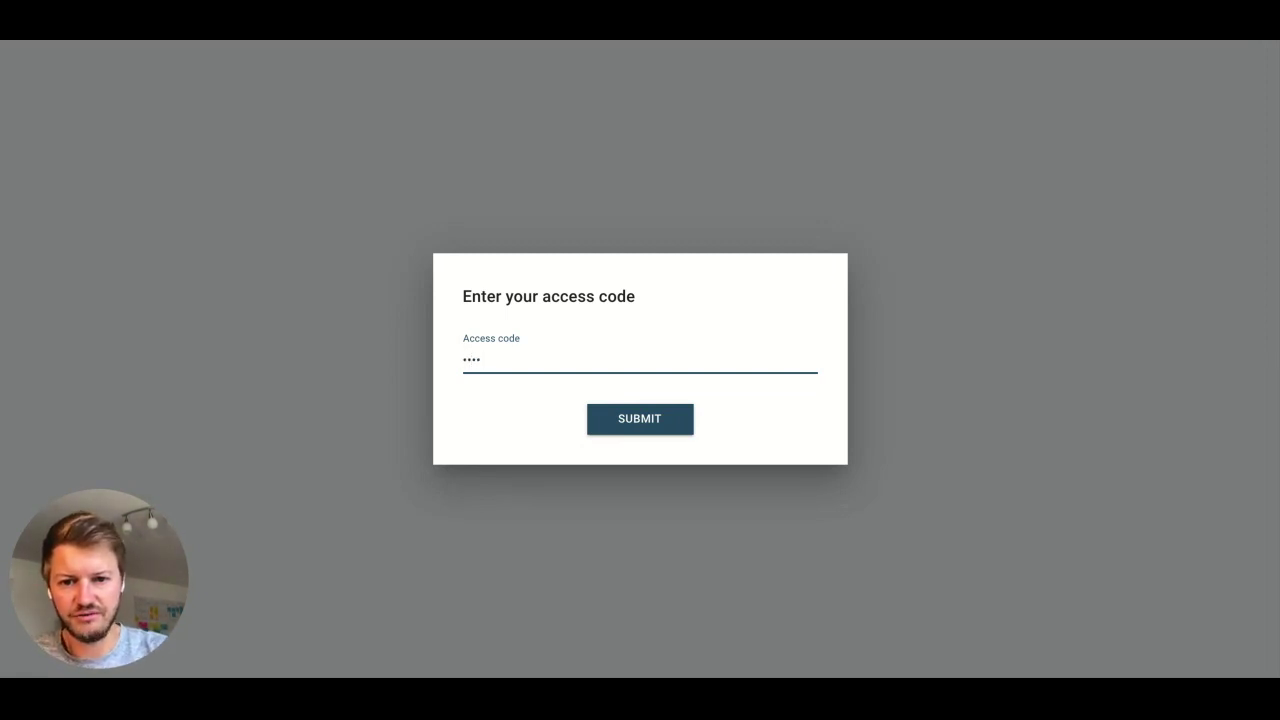
click(645, 424)
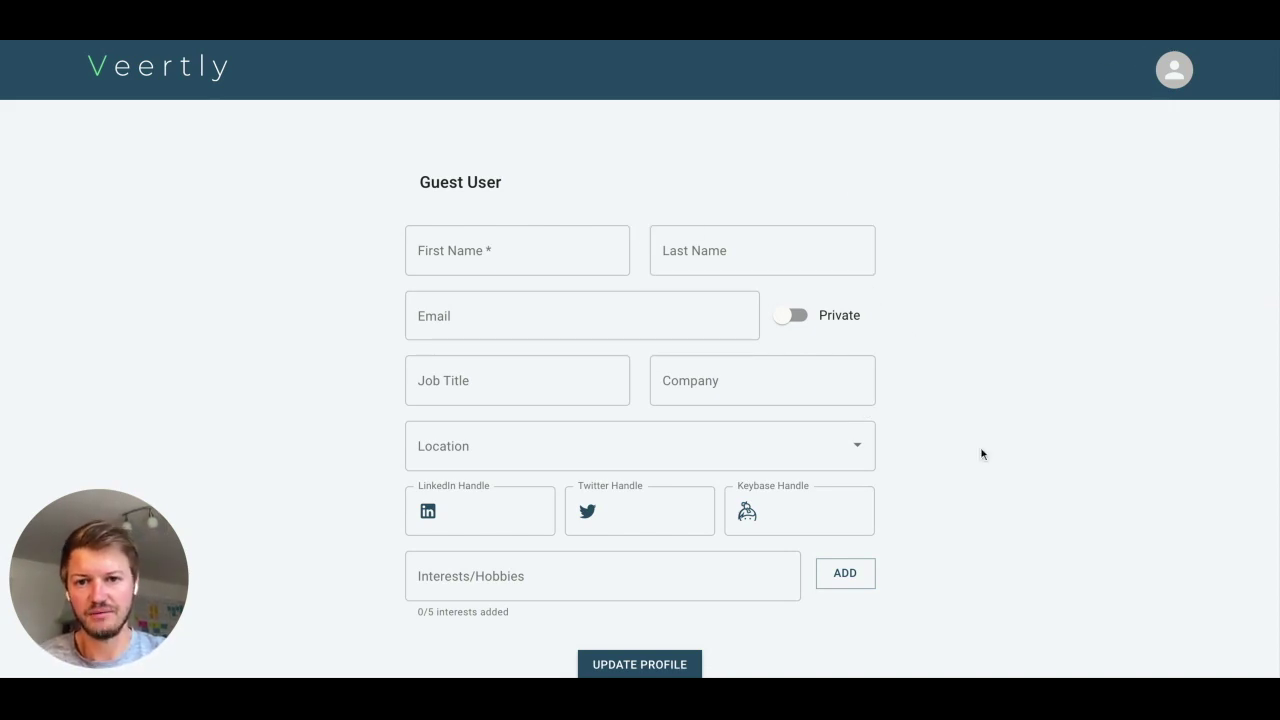
- Enter the guest's first and last name in the profile form, leaving email empty
click(519, 244)
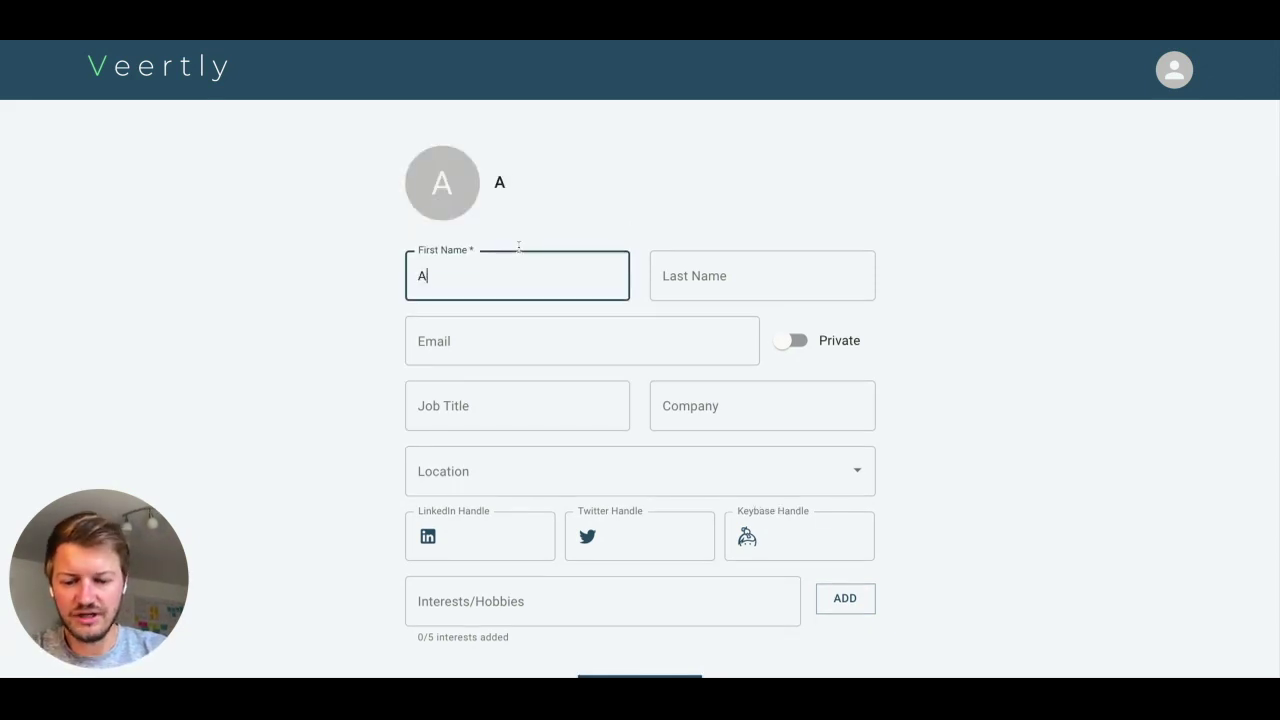
click(955, 300)
scroll(955, 300, down, 2)
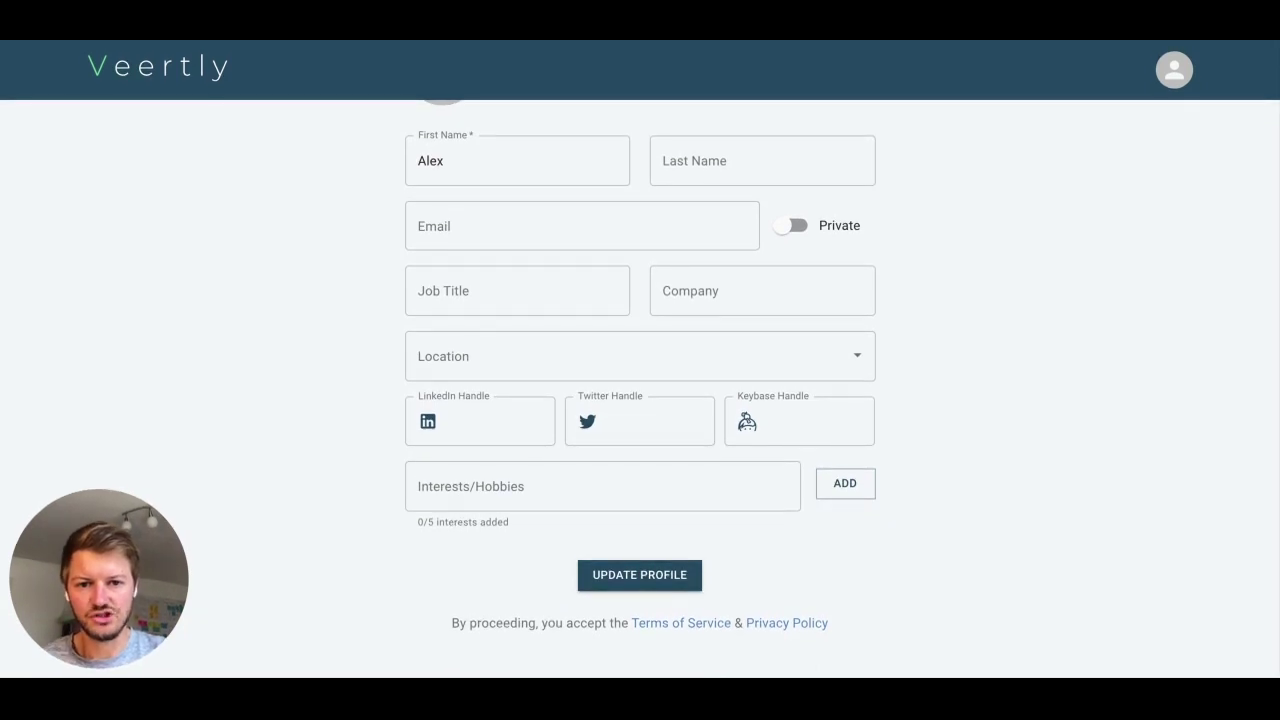
scroll(955, 300, up, 1)
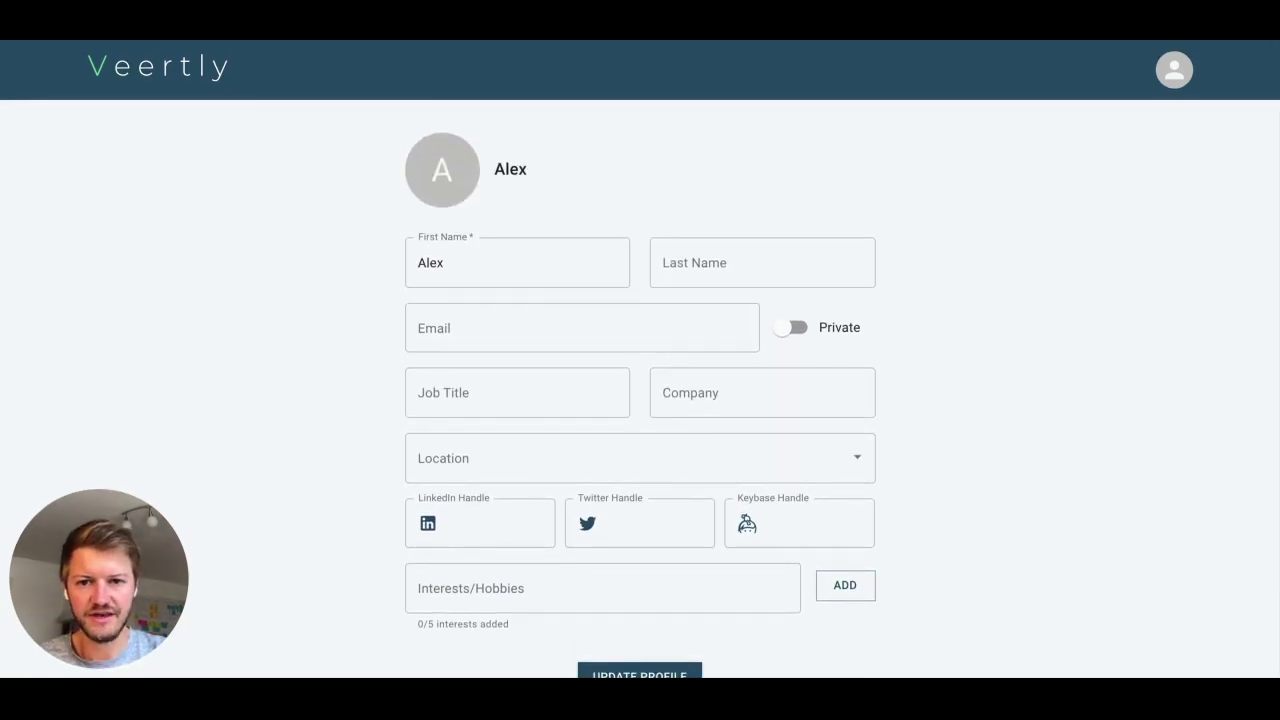
click(748, 271)
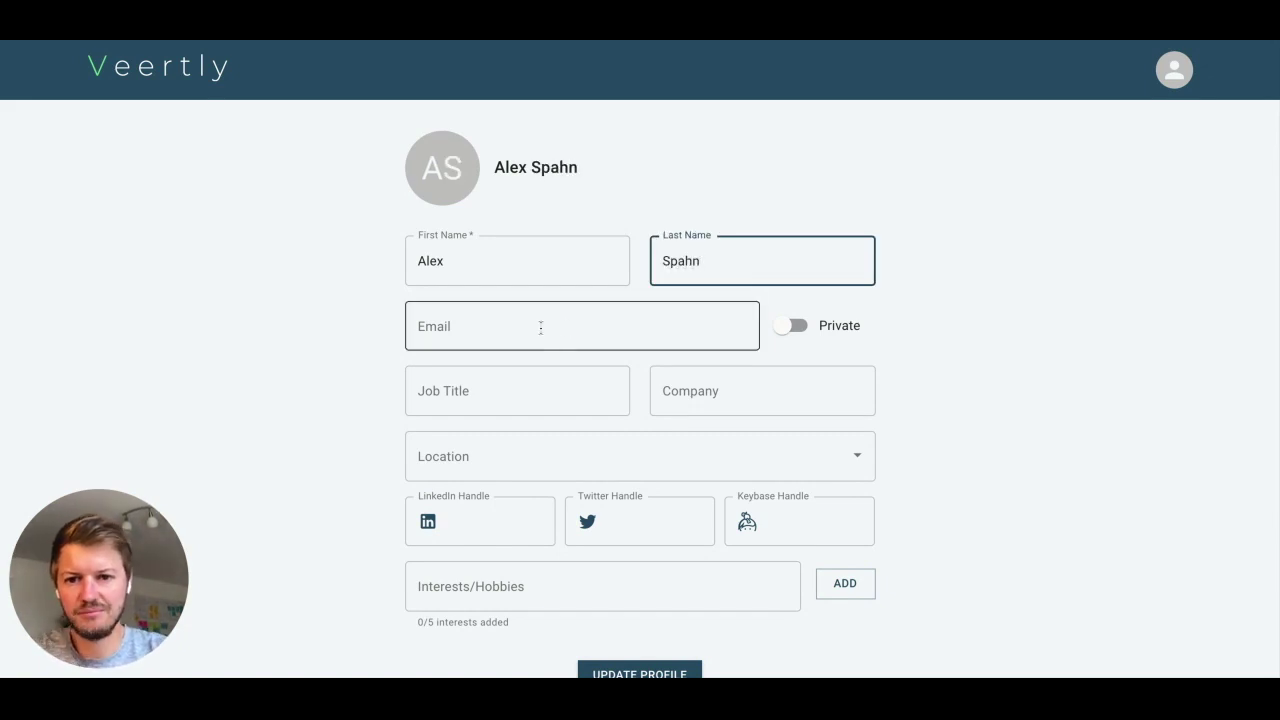
click(541, 327)
click(895, 320)
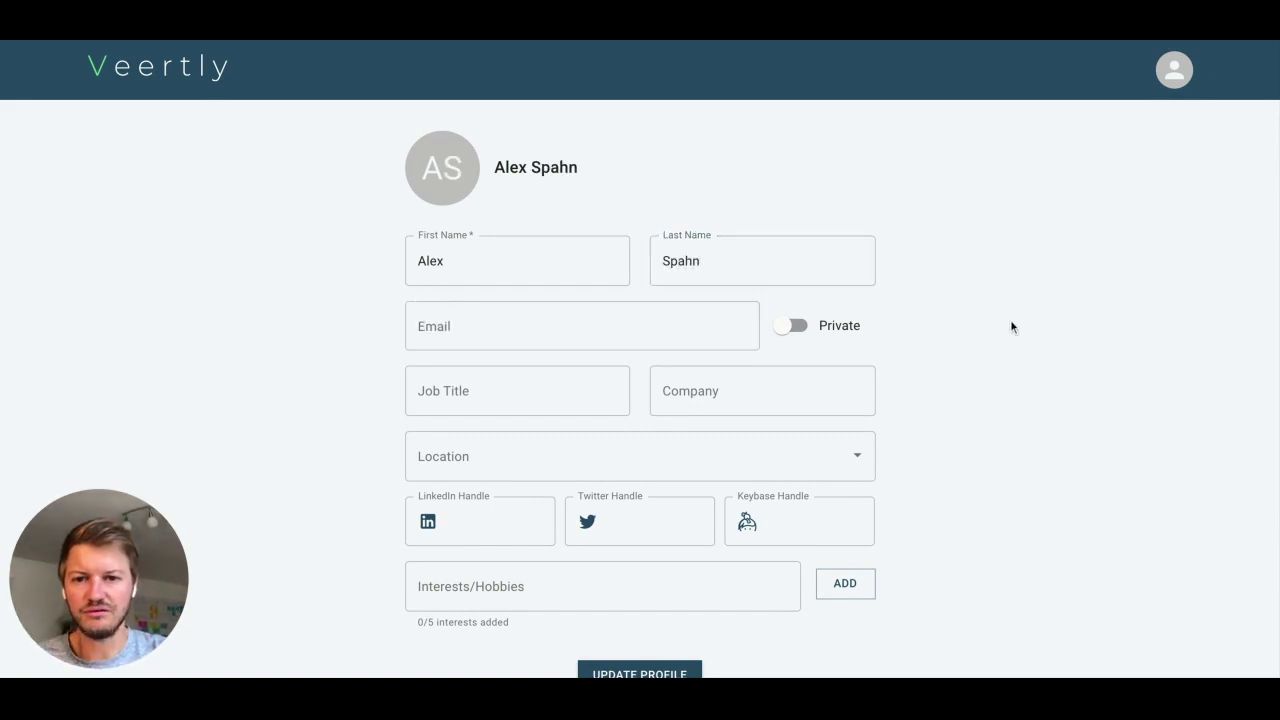
- Add 'Startup' as an interest and save the profile with UPDATE PROFILE
click(461, 166)
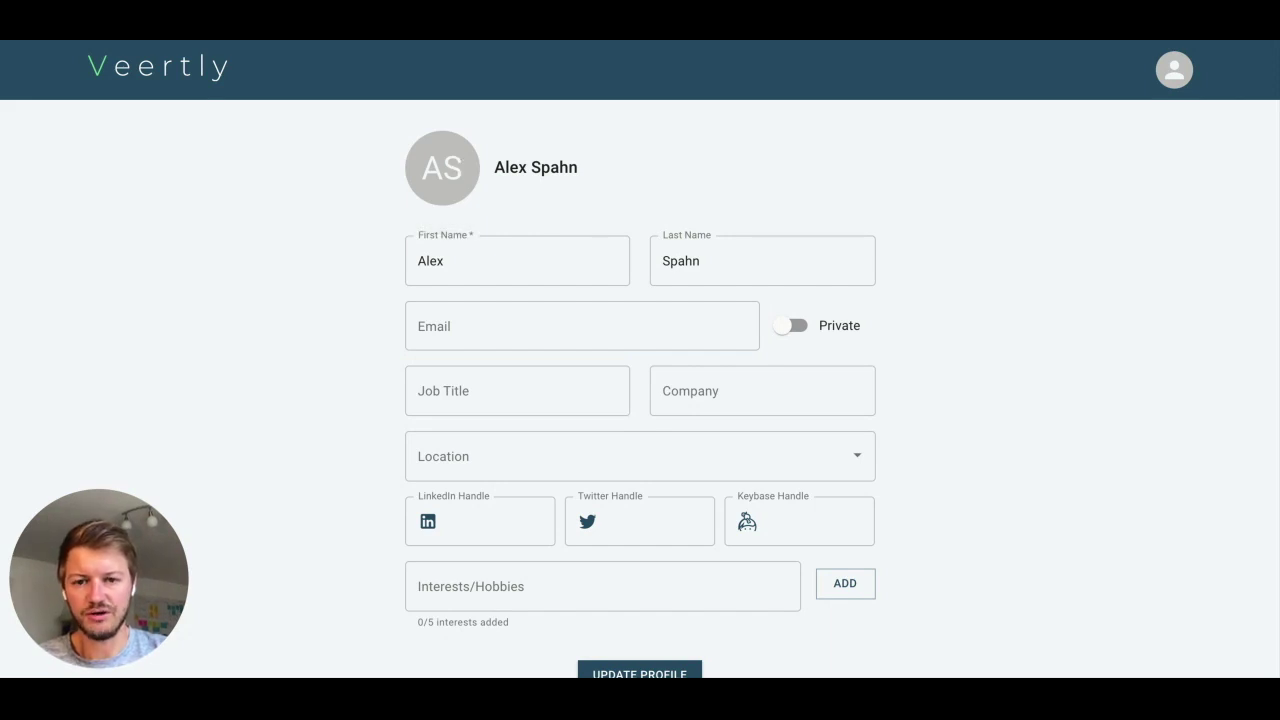
scroll(997, 531, down, 1)
click(479, 473)
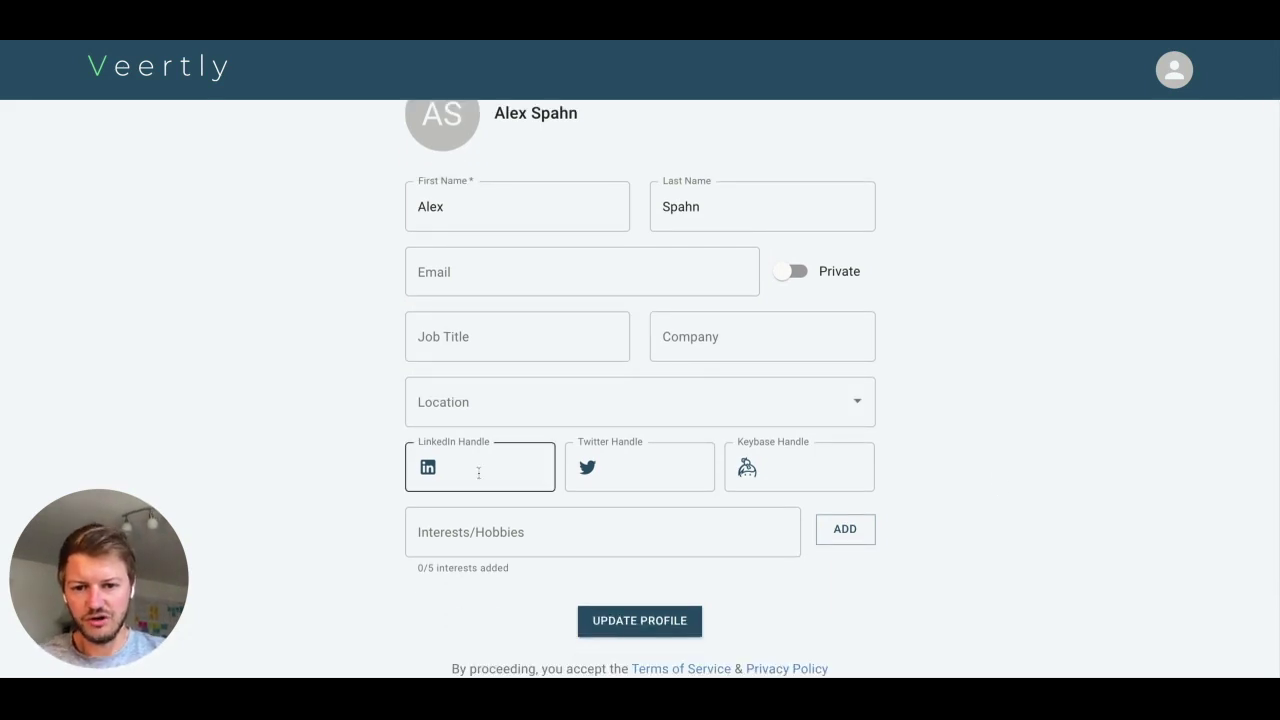
click(620, 466)
click(534, 400)
click(540, 523)
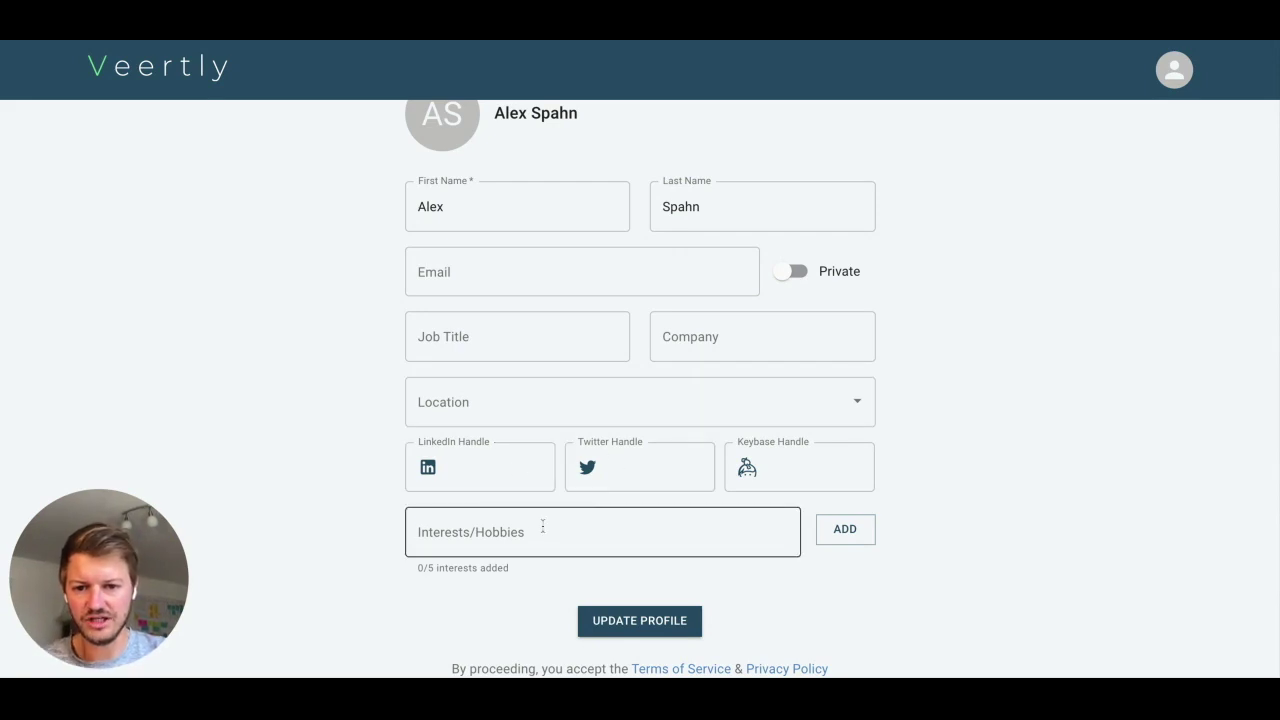
click(543, 533)
text(Startup)
click(845, 529)
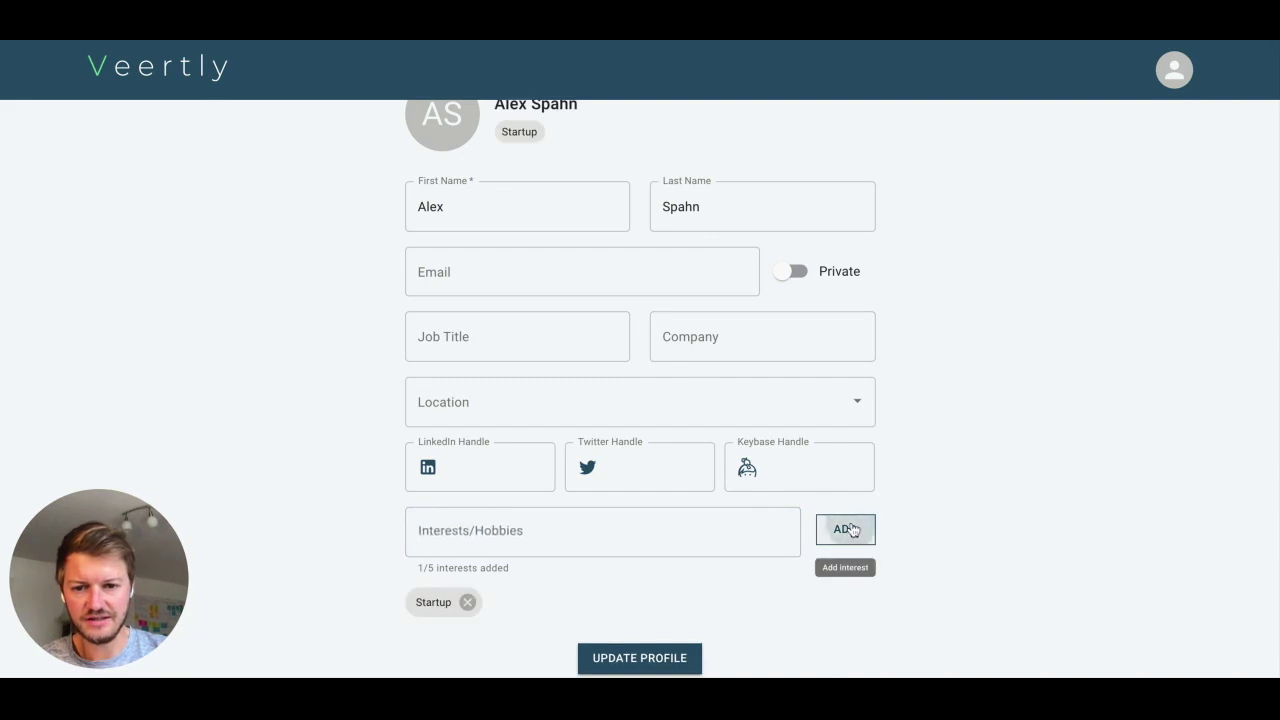
scroll(1038, 495, down, 1)
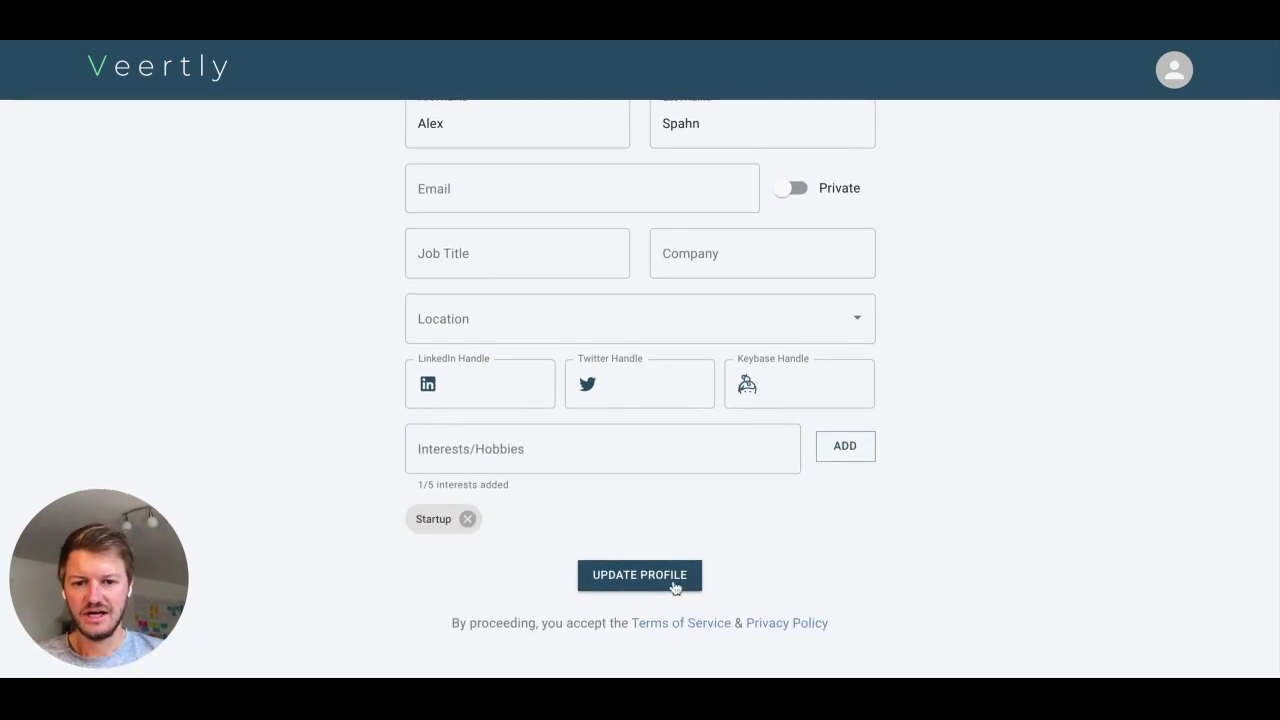
click(643, 577)
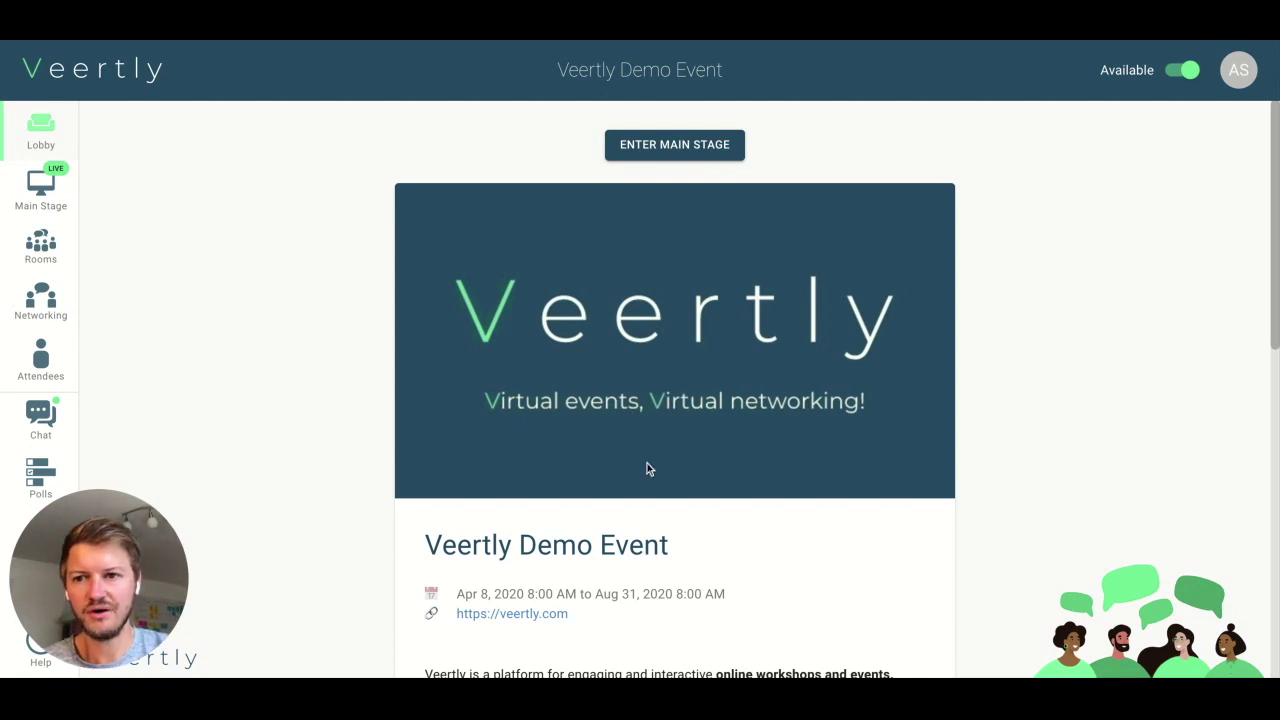
- Check the Main Stage attendee list from the lobby, finding no one there, then close it
scroll(640, 512, down, 3)
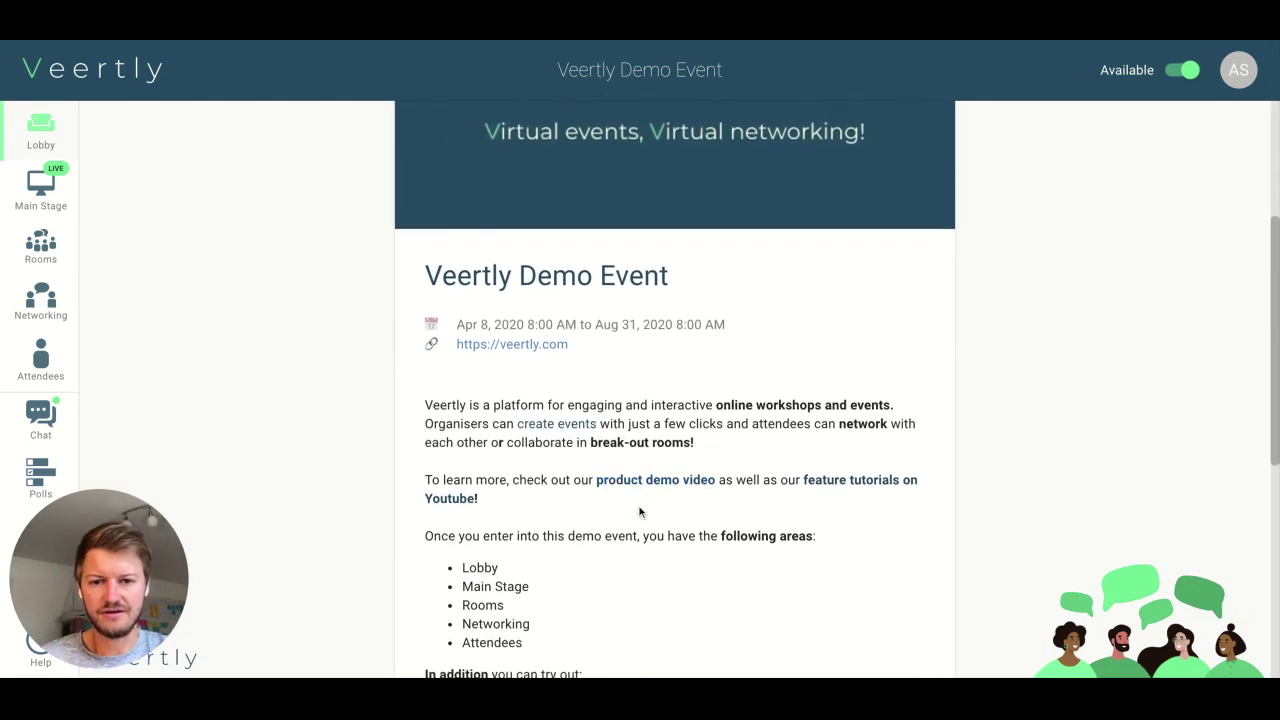
scroll(640, 512, up, 3)
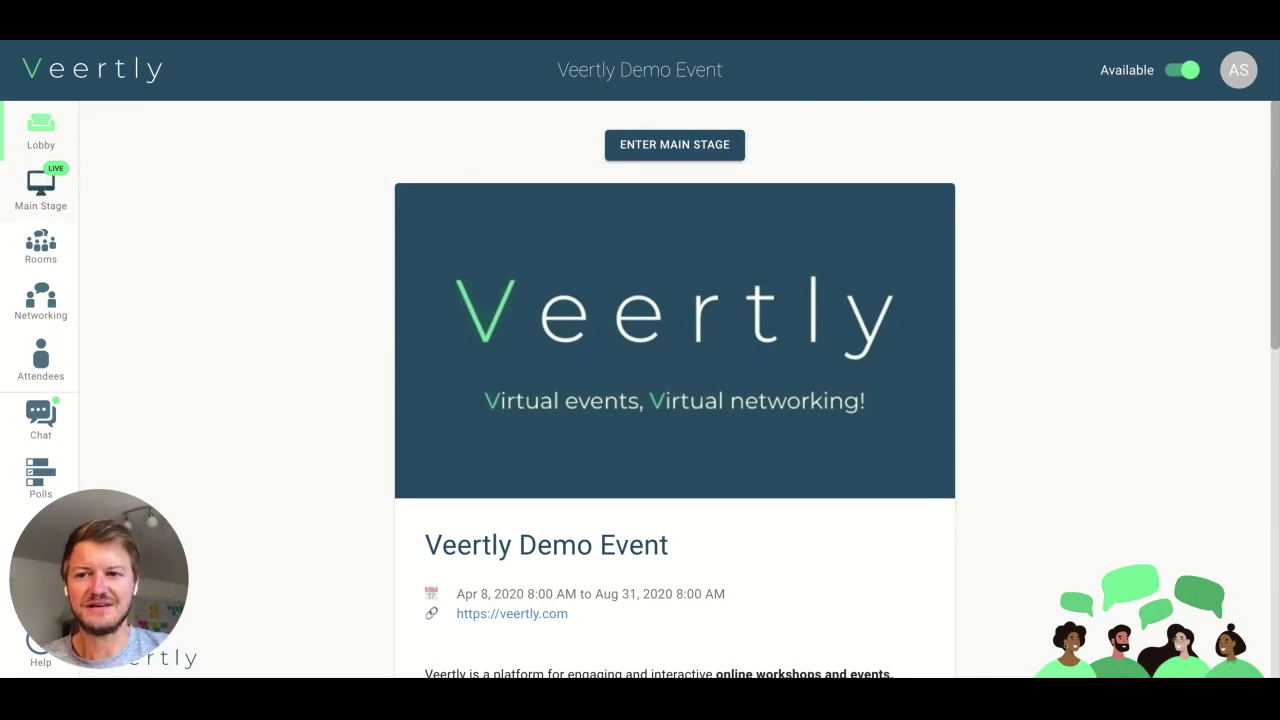
click(40, 185)
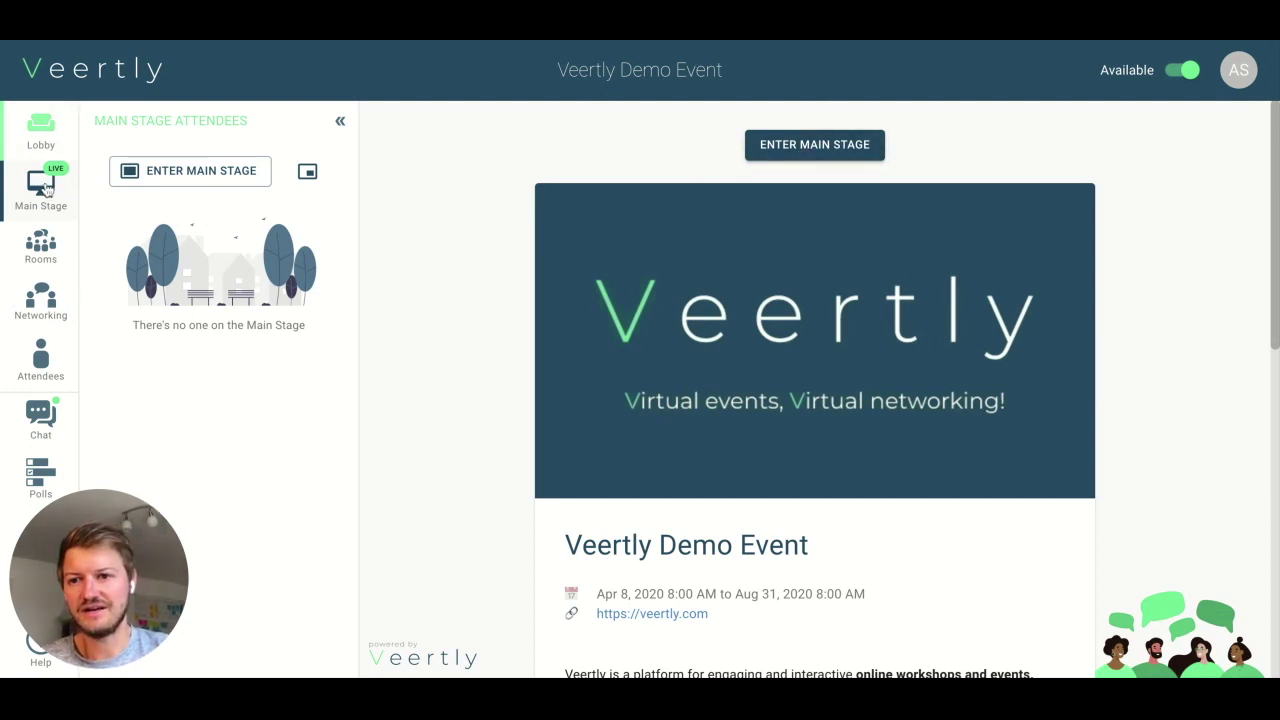
click(41, 130)
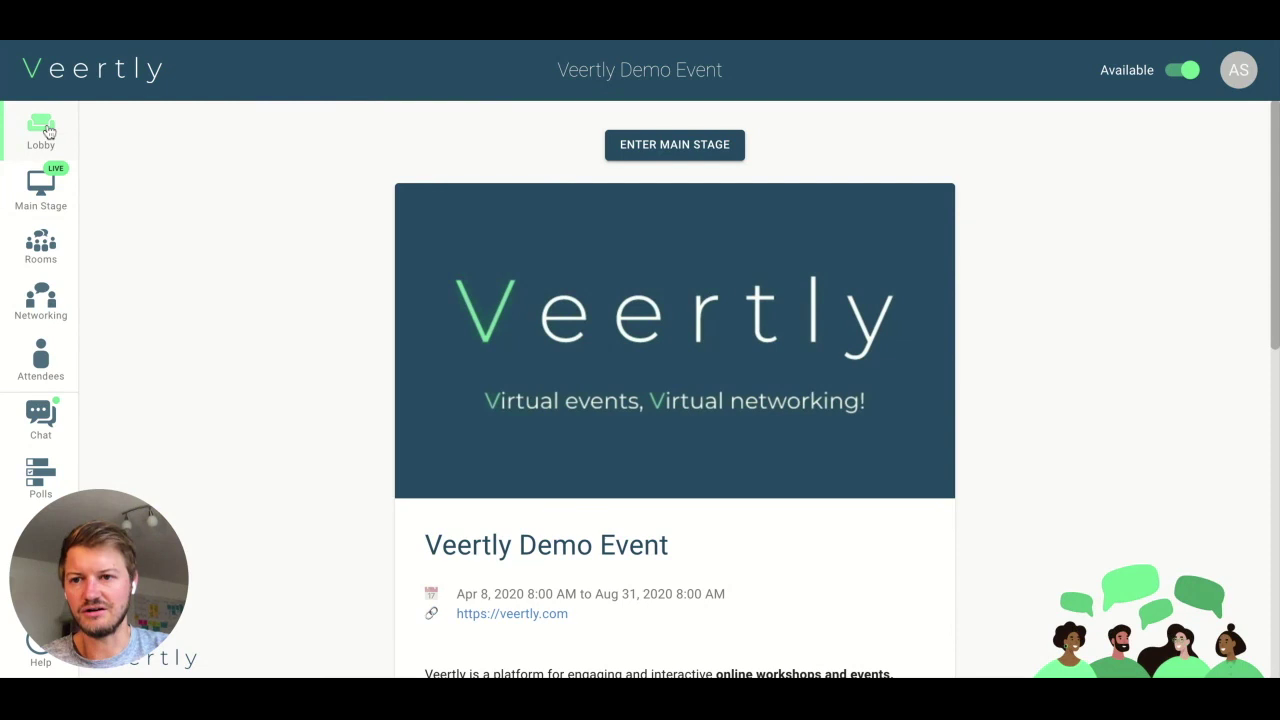
- Watch the Main Stage demo stream with the attendees panel collapsed, then list the 8 rooms
click(678, 146)
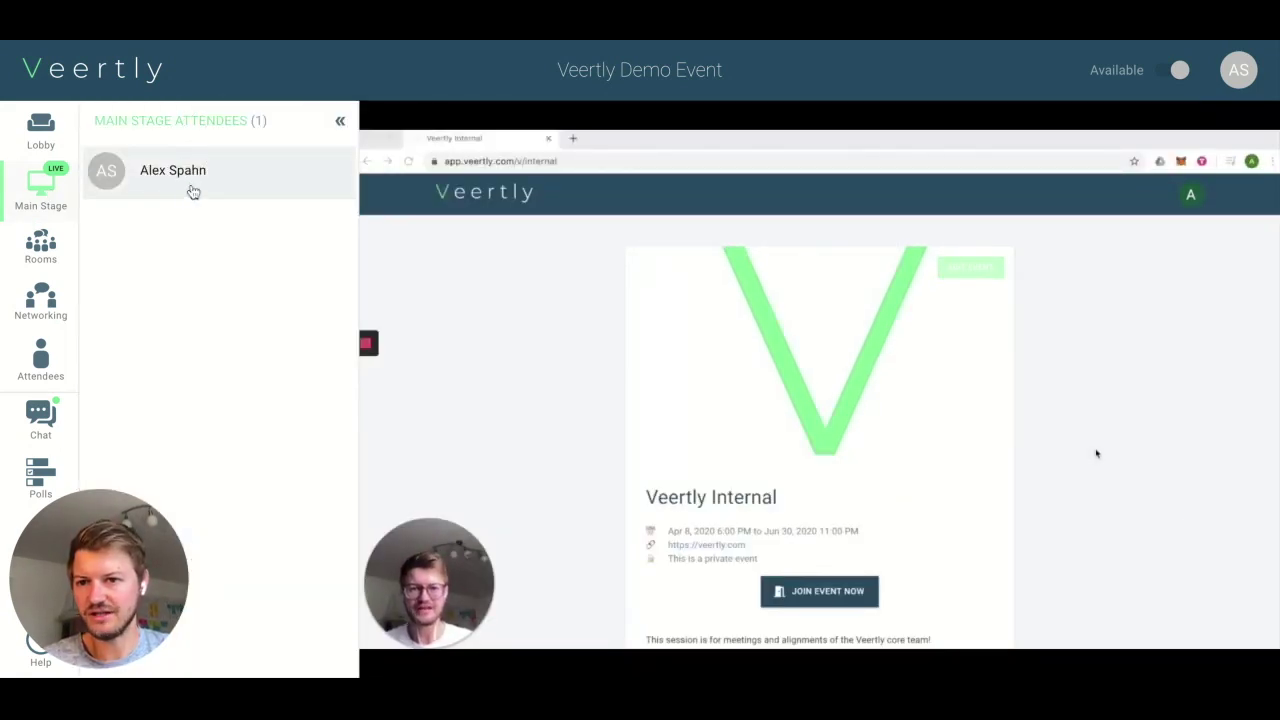
click(335, 124)
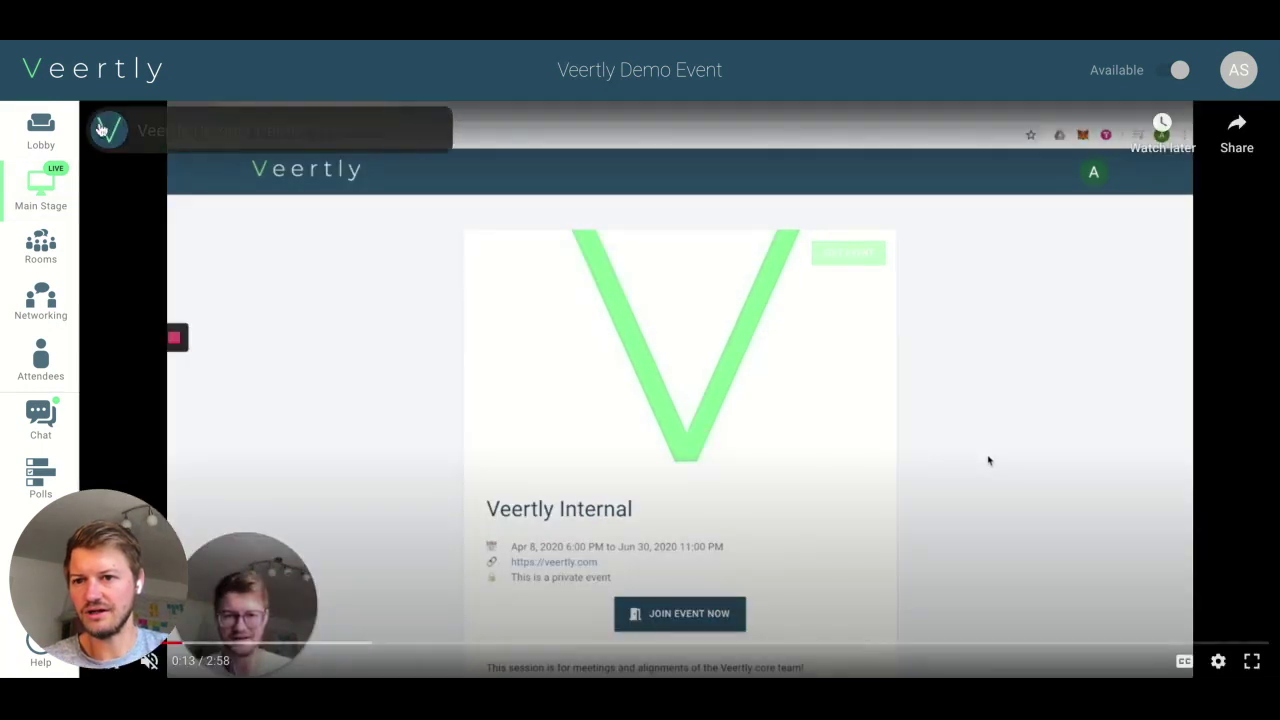
click(41, 250)
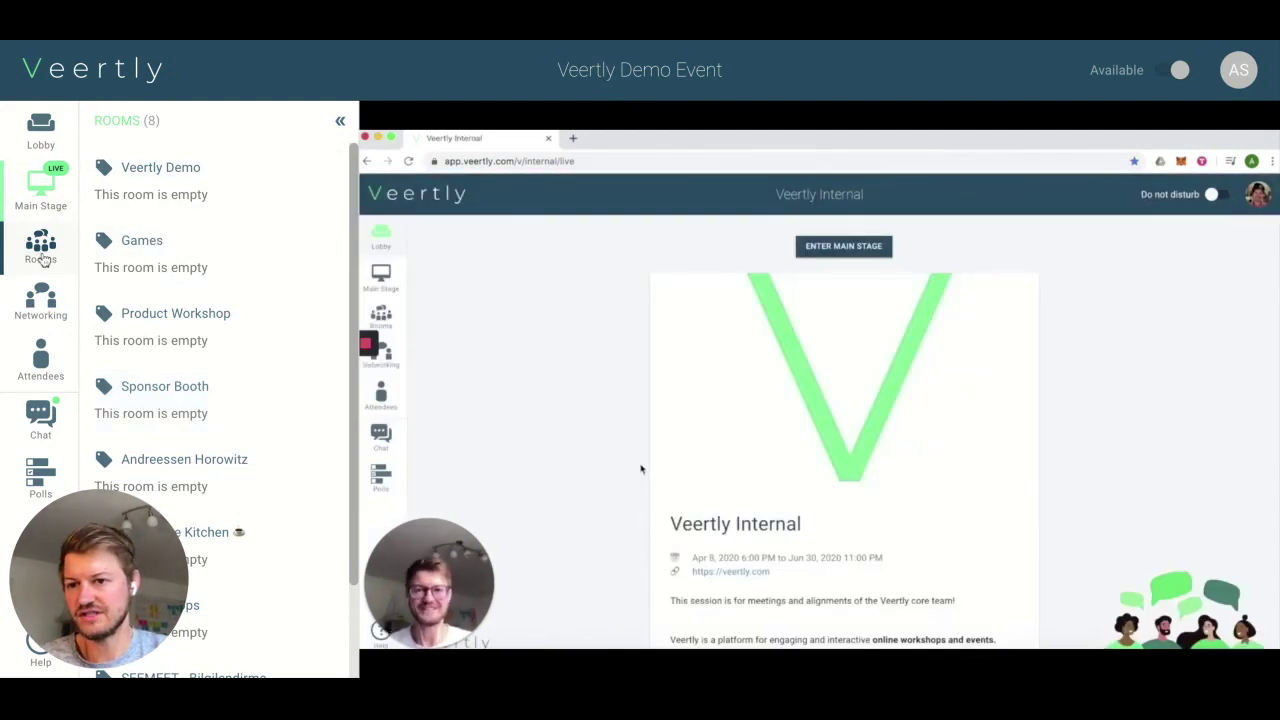
- Join the Sponsor Booth room, then start switching over to the Veertly Demo room
click(203, 407)
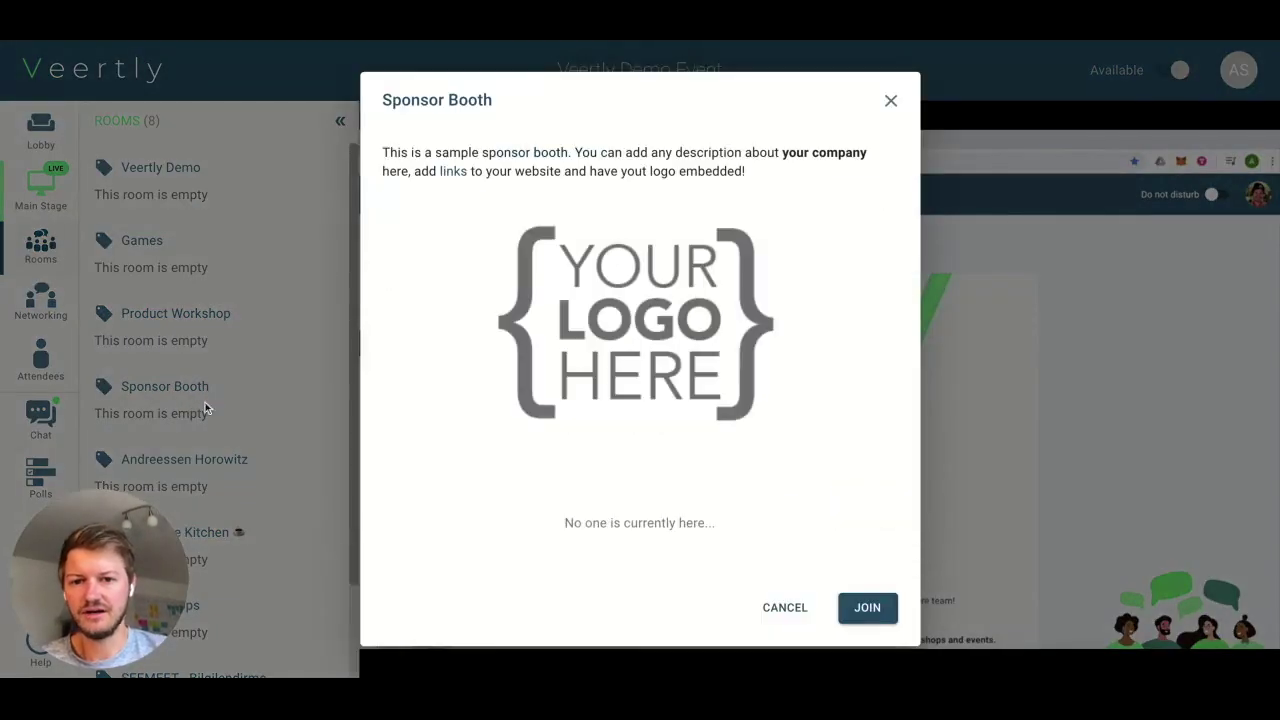
click(867, 607)
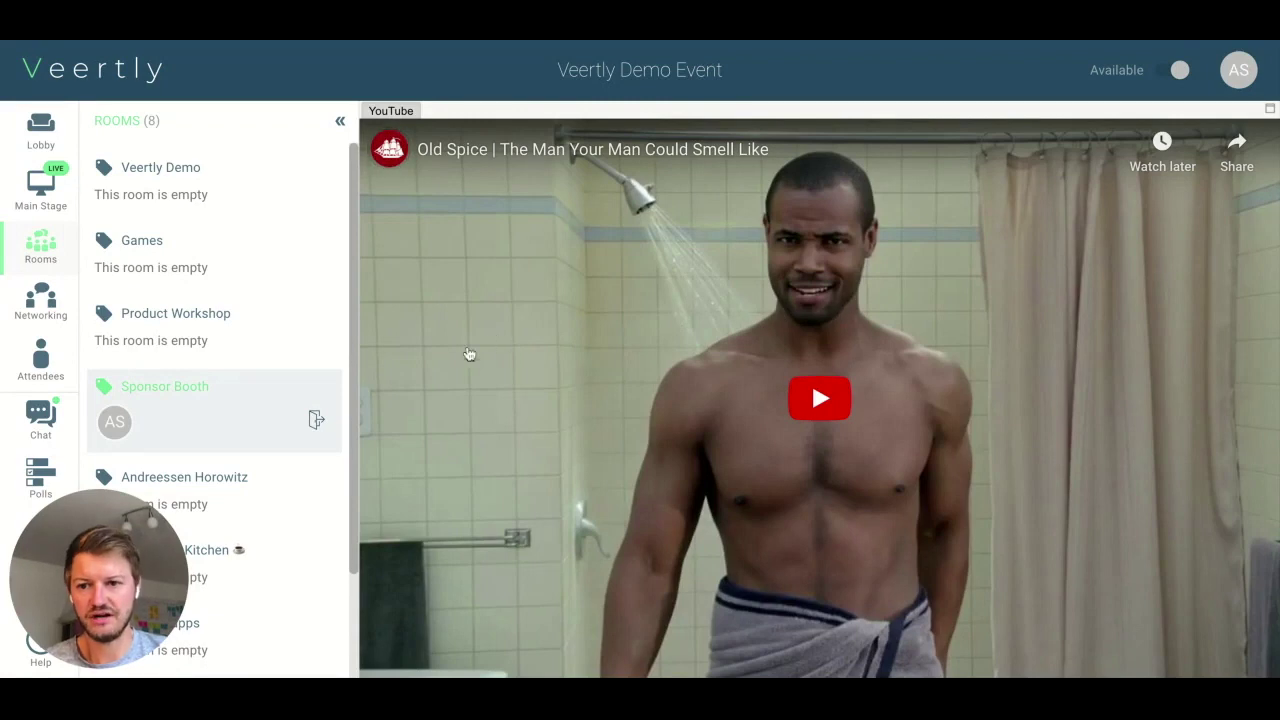
click(220, 191)
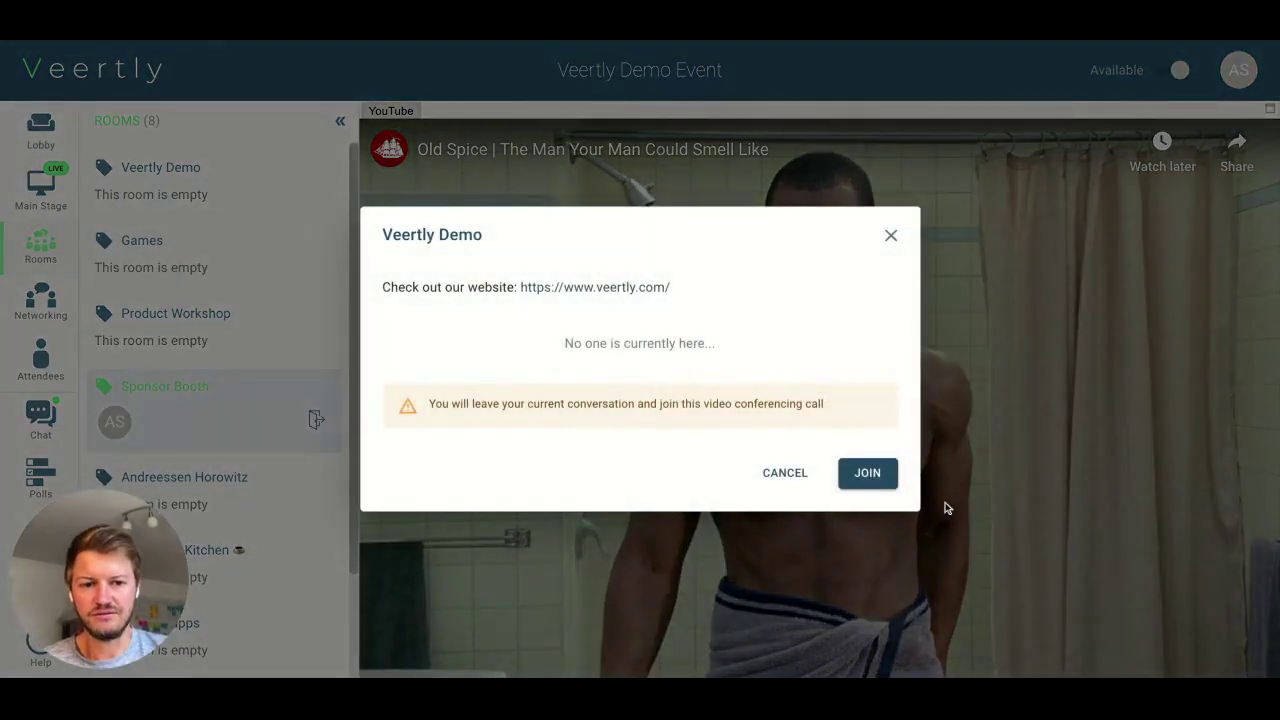
click(875, 474)
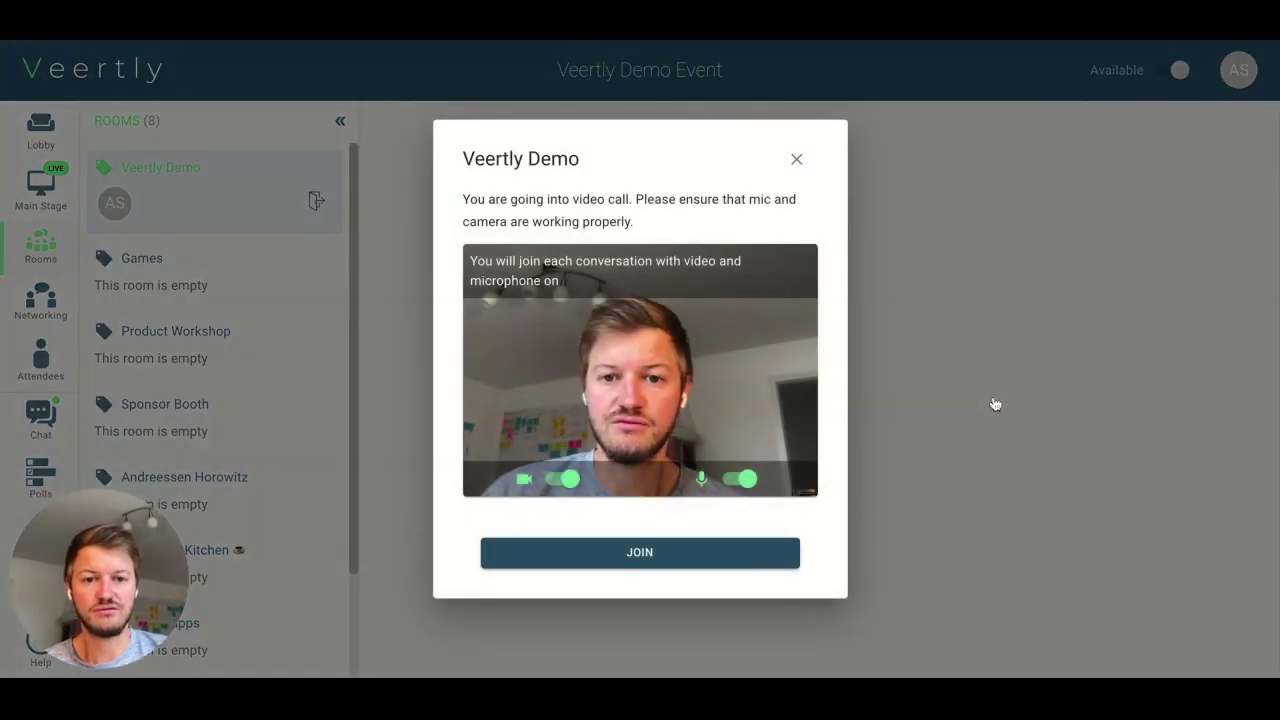
- Join the Veertly Demo room's video call and show the Networking attendee list
click(669, 558)
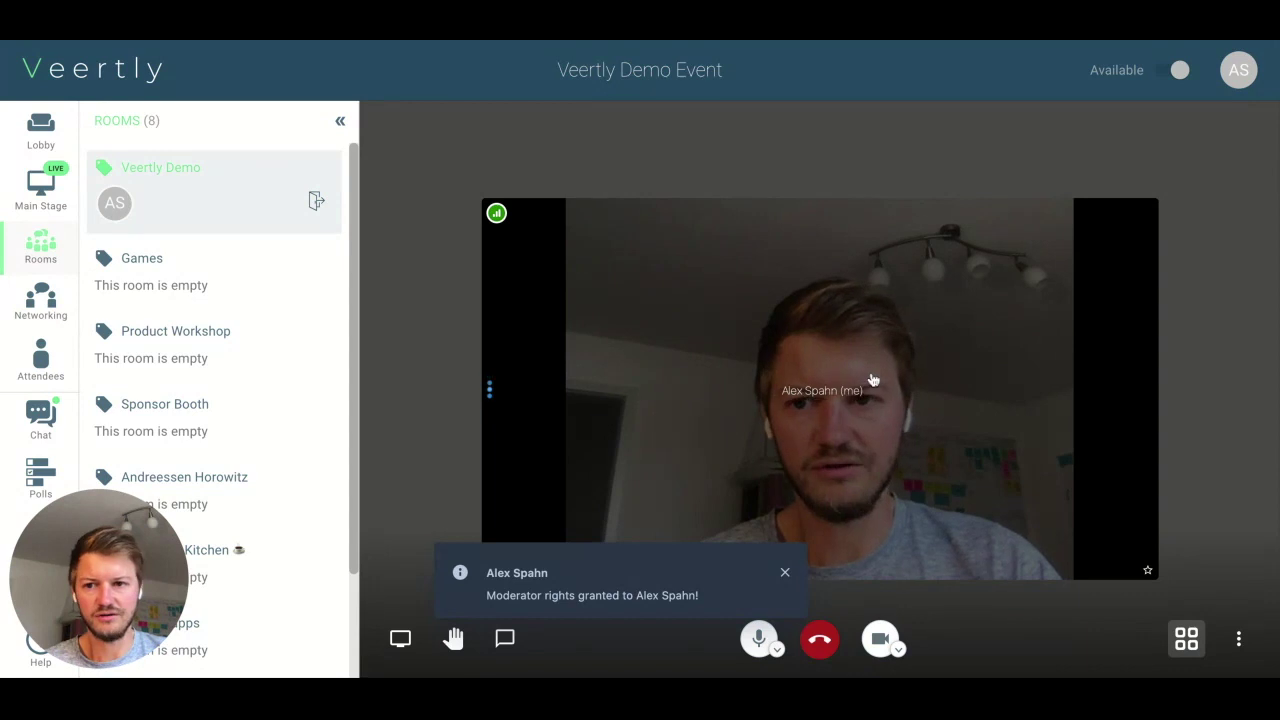
click(48, 307)
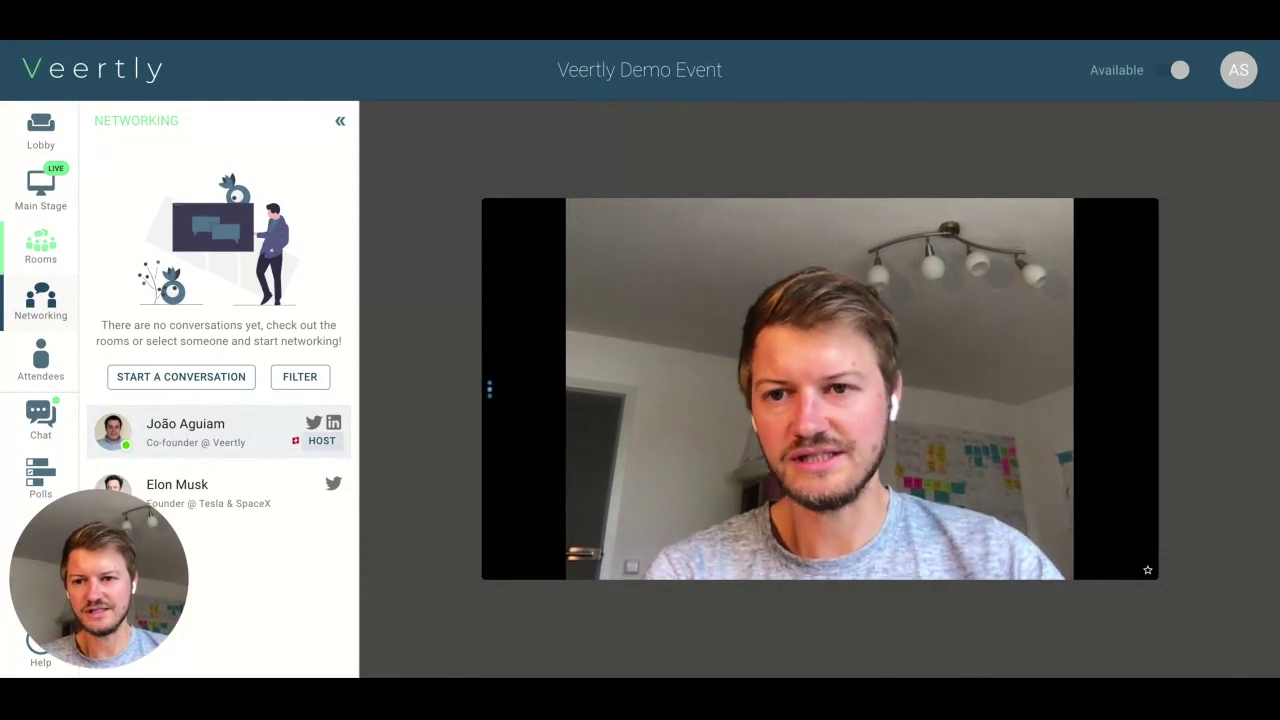
- Open the event host's profile card and start a one-on-one video conversation
click(202, 448)
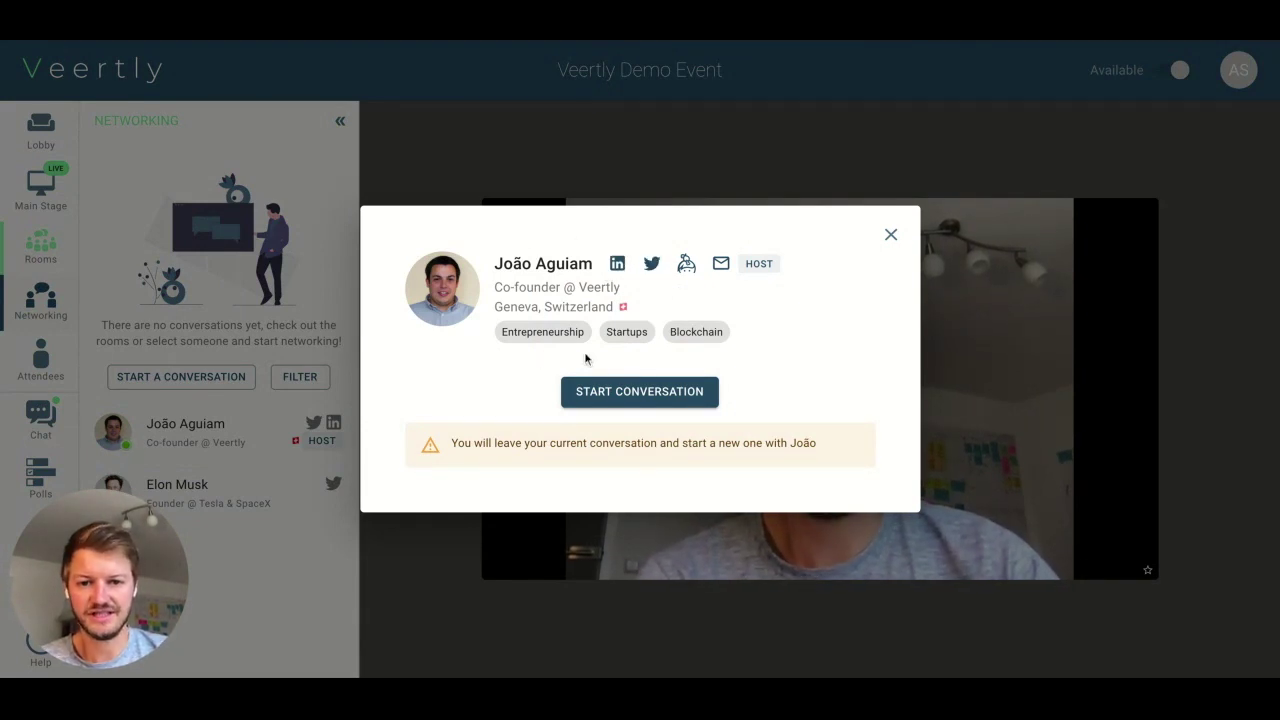
click(639, 391)
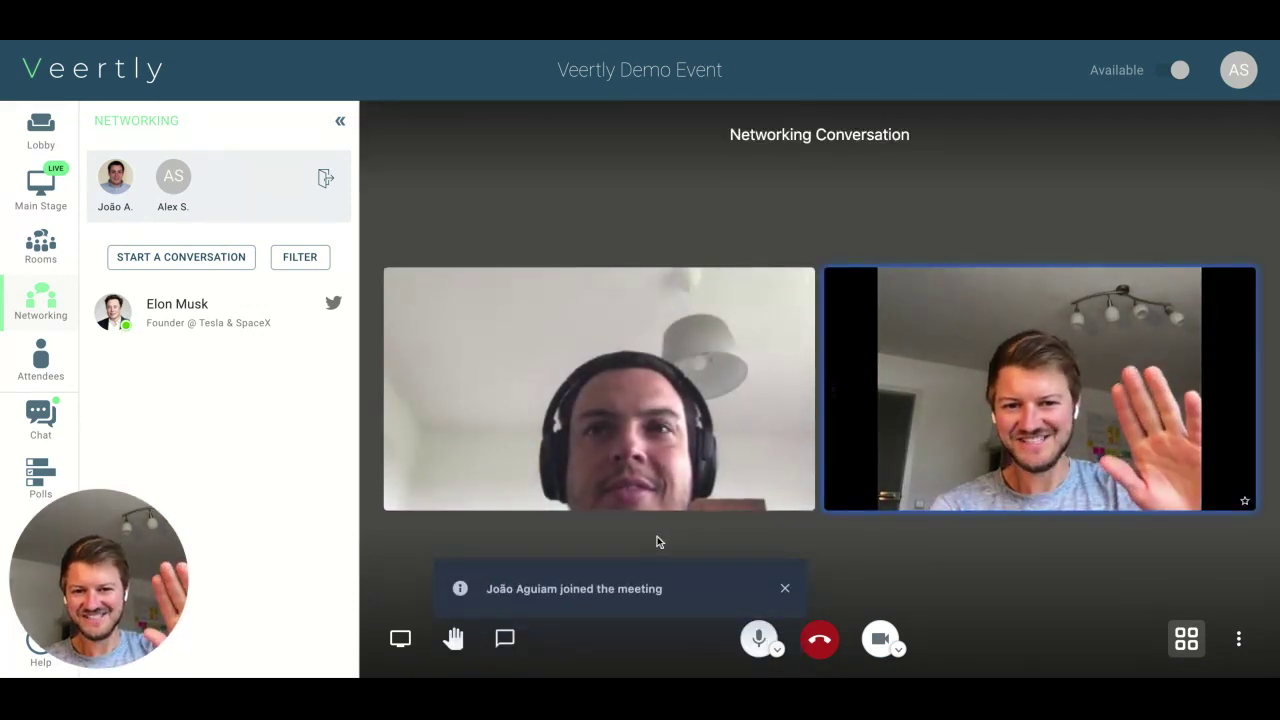
- Dismiss the join notice, open the conversation chat, and review the camera and audio device options
click(784, 589)
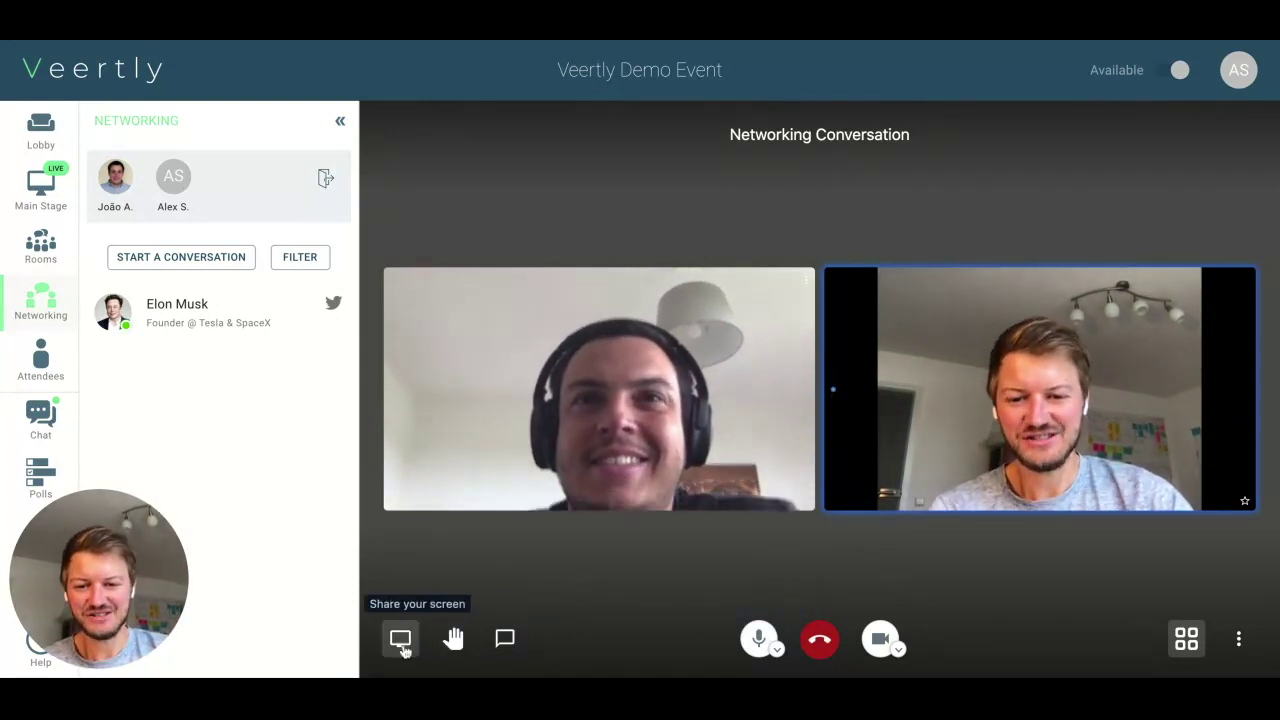
click(505, 645)
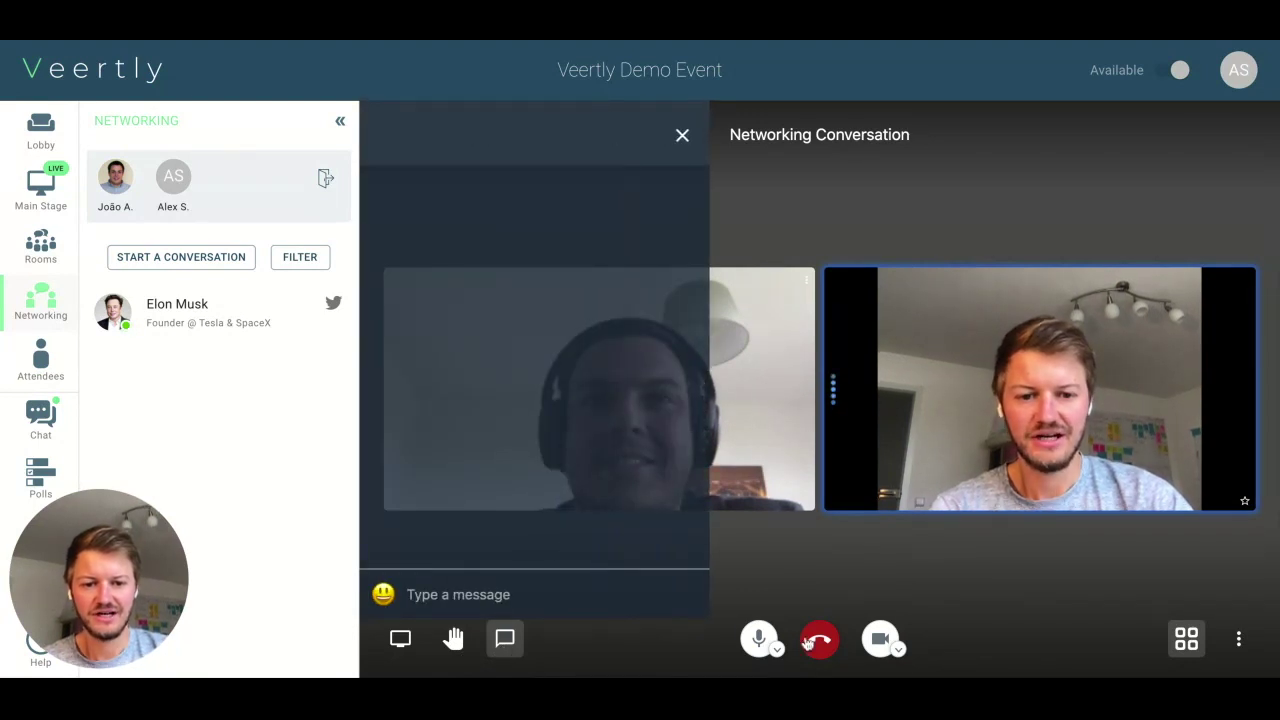
click(900, 650)
click(900, 650)
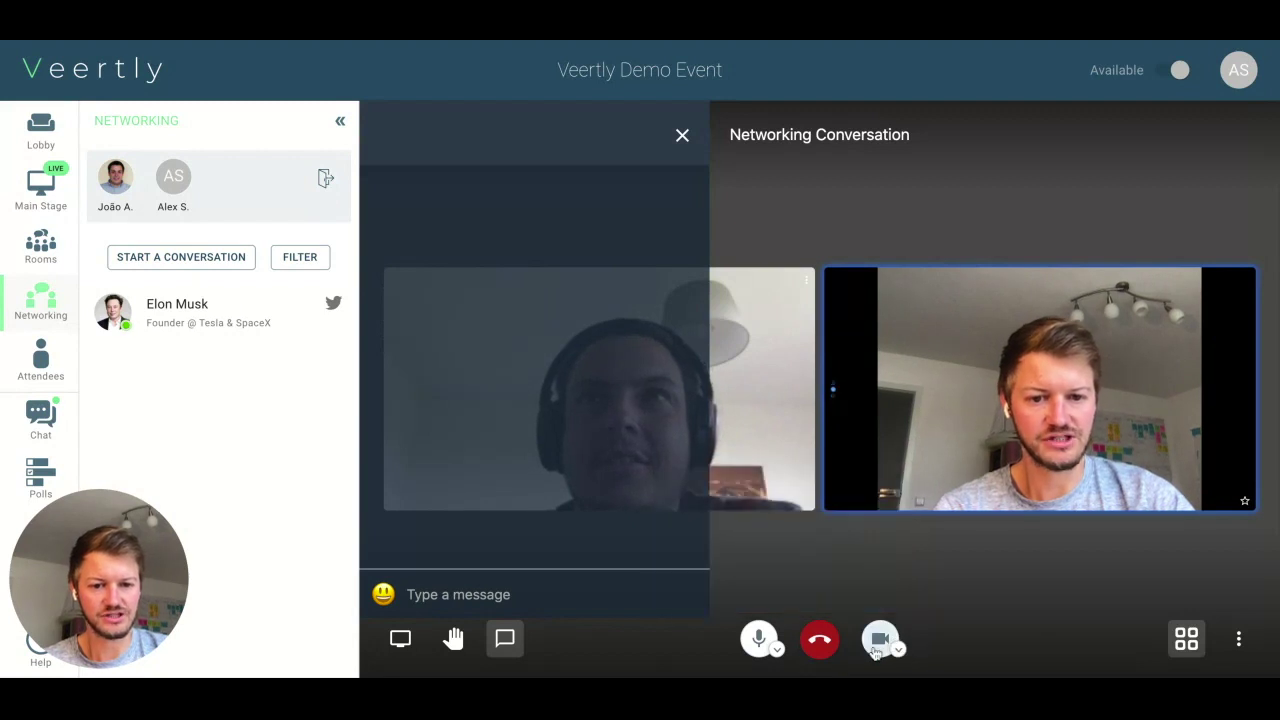
click(779, 649)
click(781, 651)
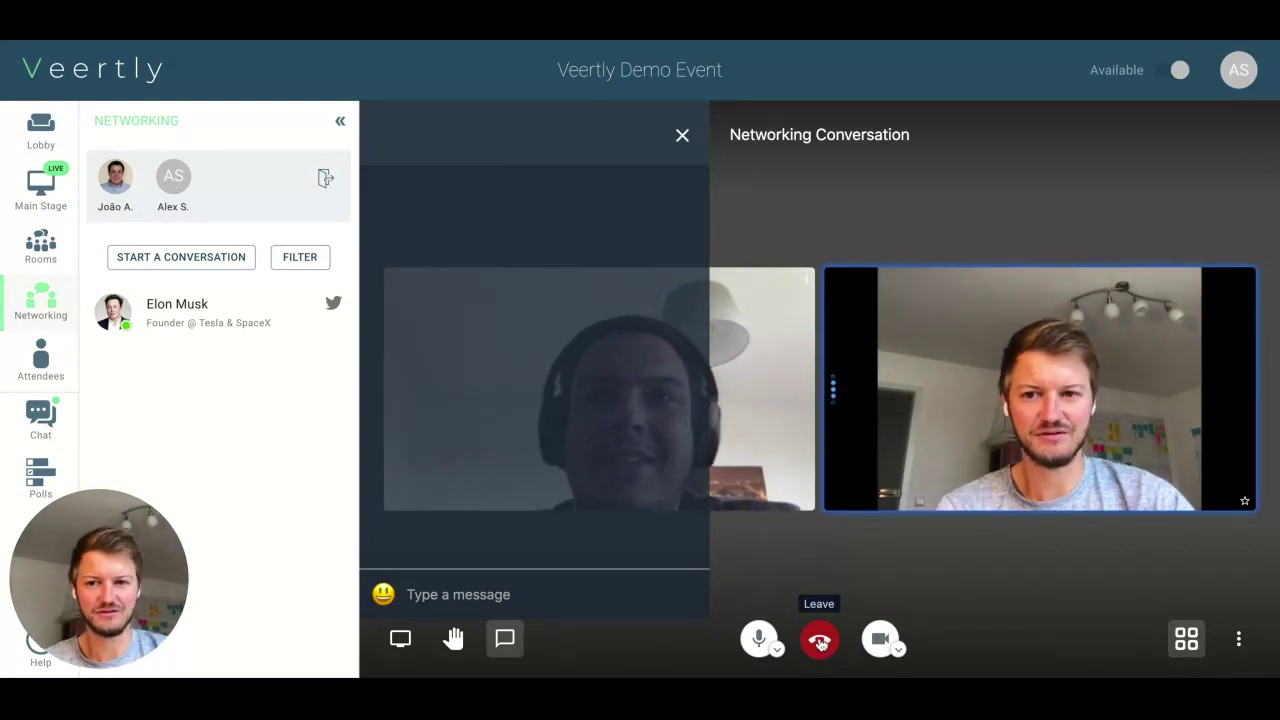
- Leave the call with the host, then open and close the host's profile card
click(326, 180)
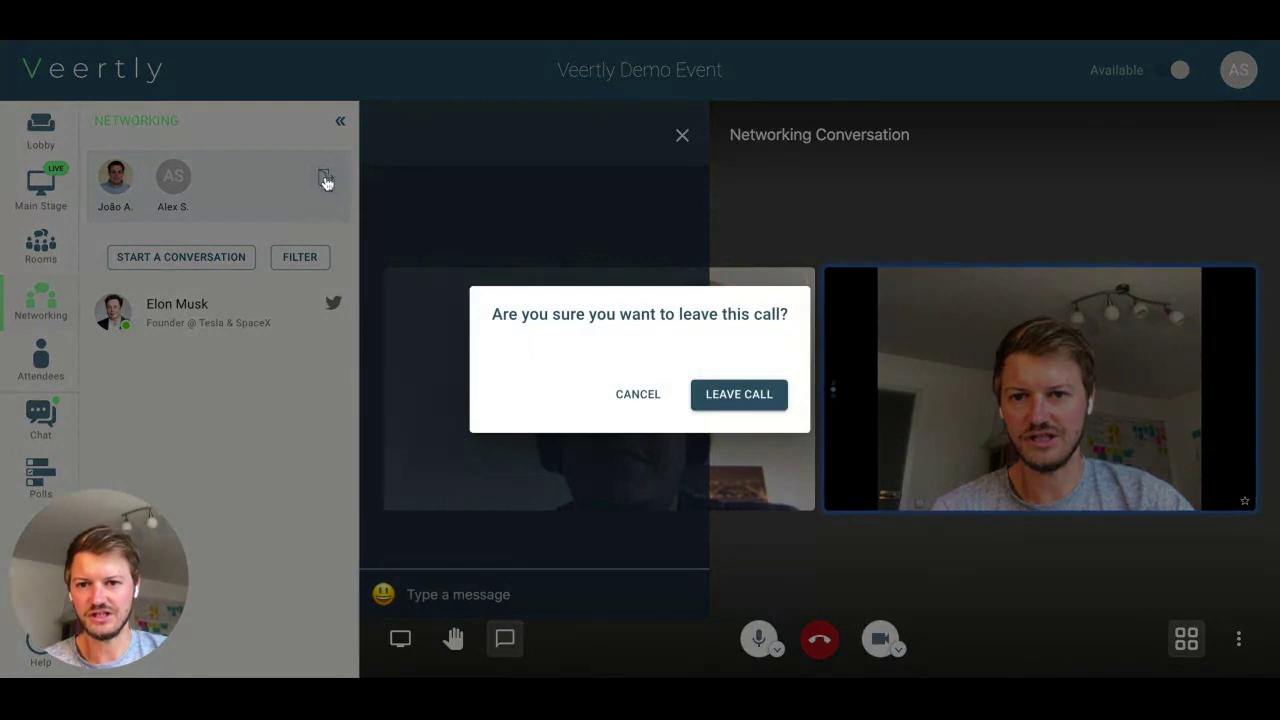
click(723, 397)
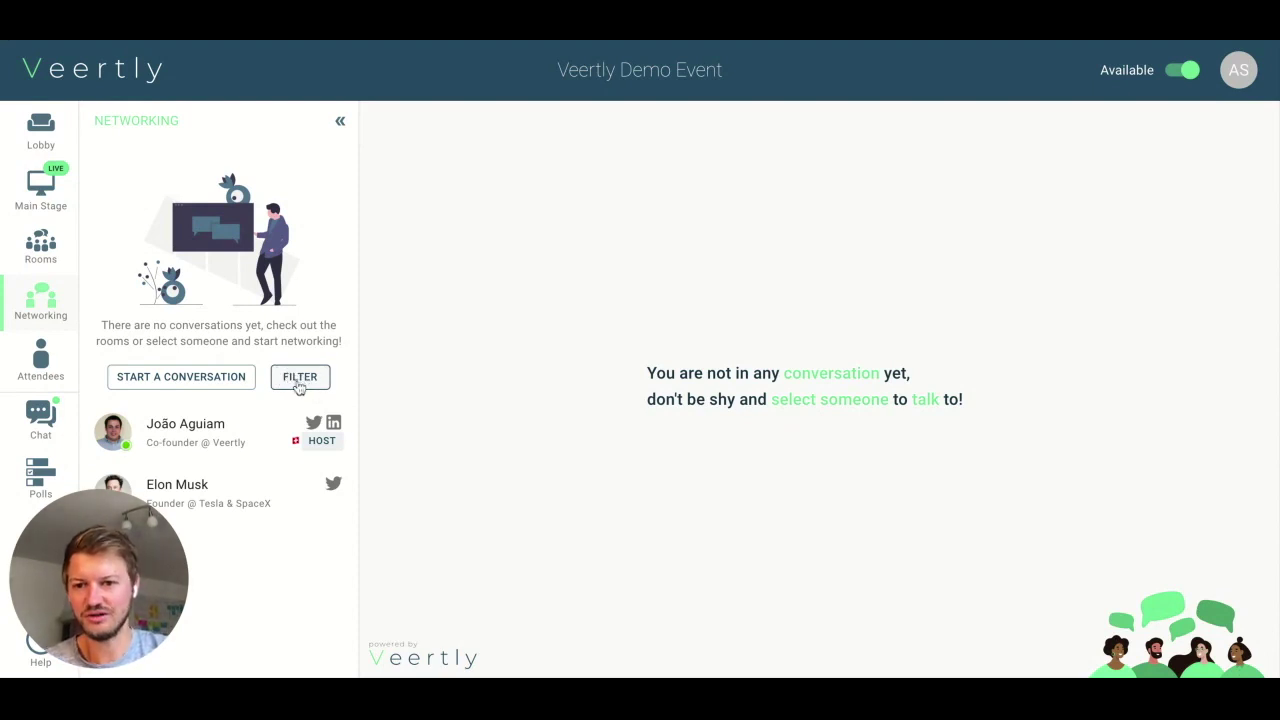
click(226, 375)
click(887, 238)
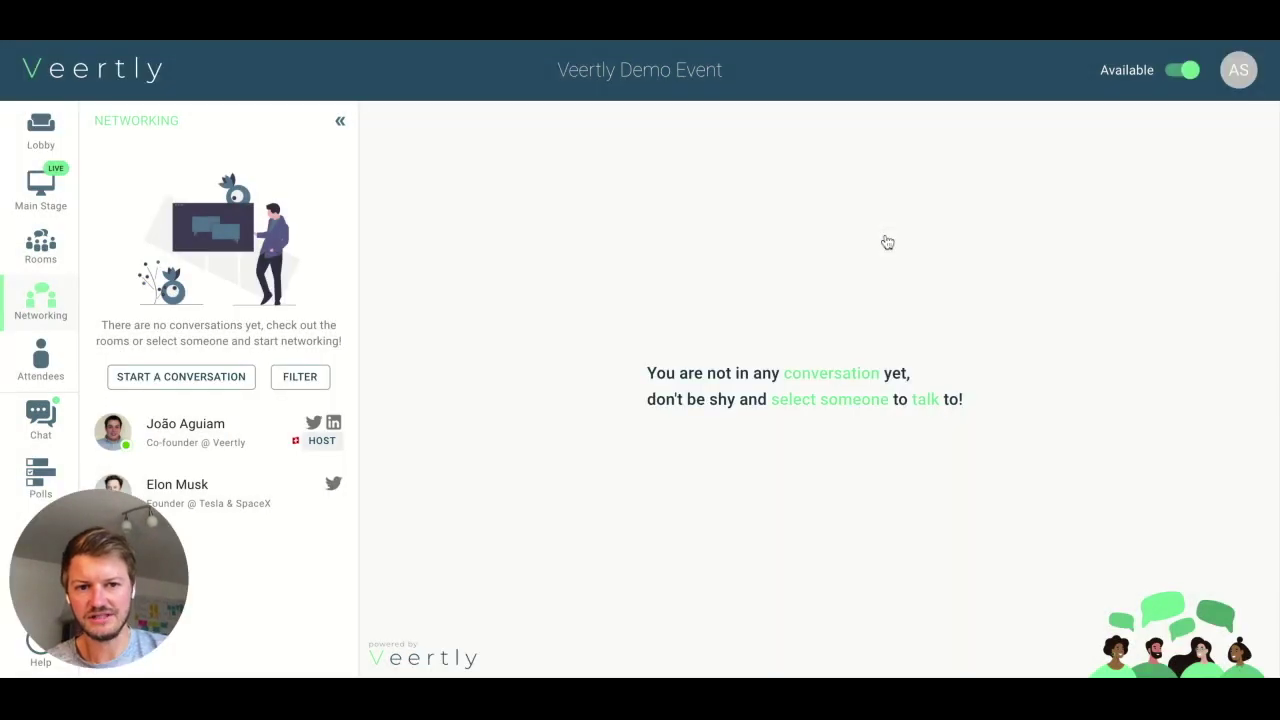
click(196, 384)
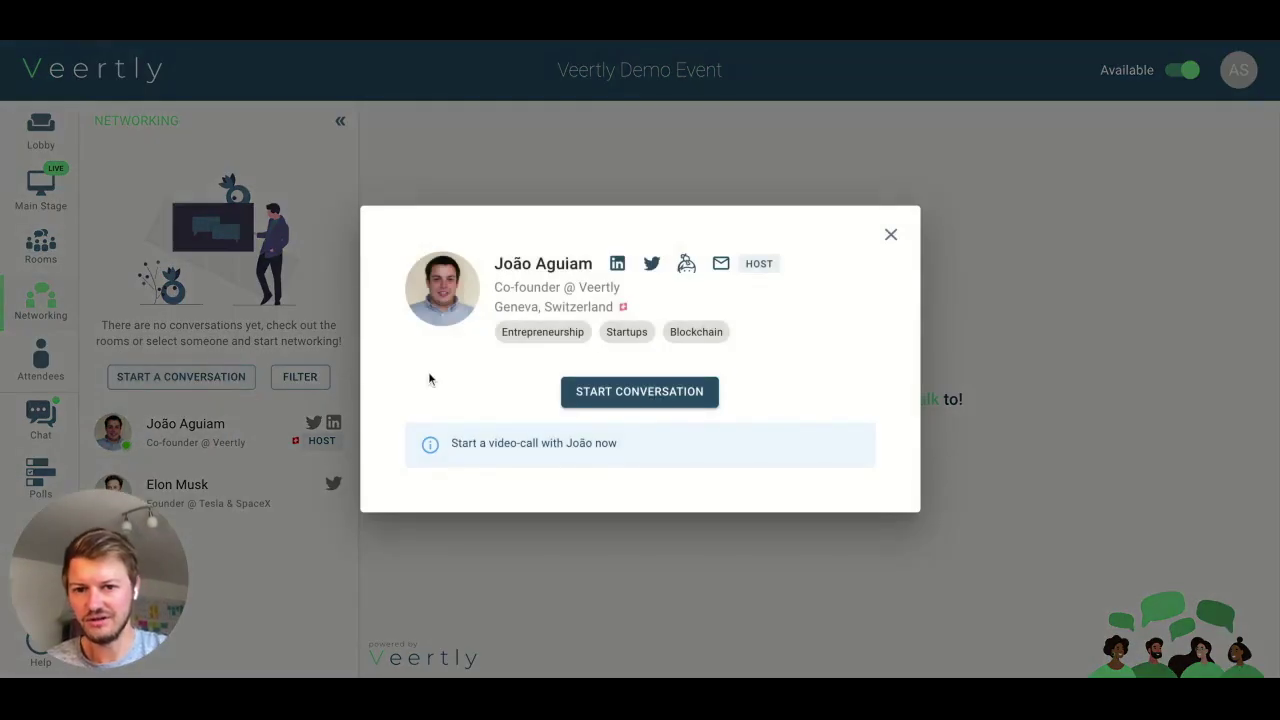
click(891, 234)
click(193, 387)
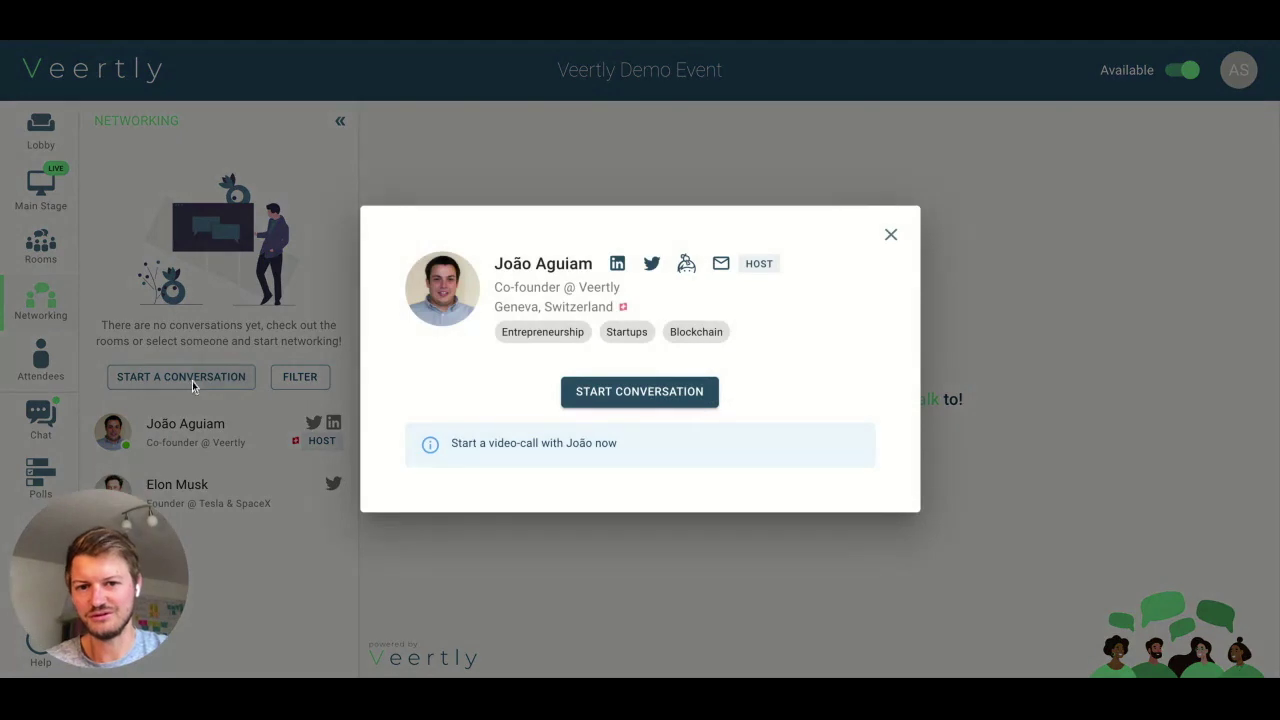
click(891, 234)
- Filter attendees by the Entrepreneurship interest, then remove that filter again
click(300, 376)
click(614, 335)
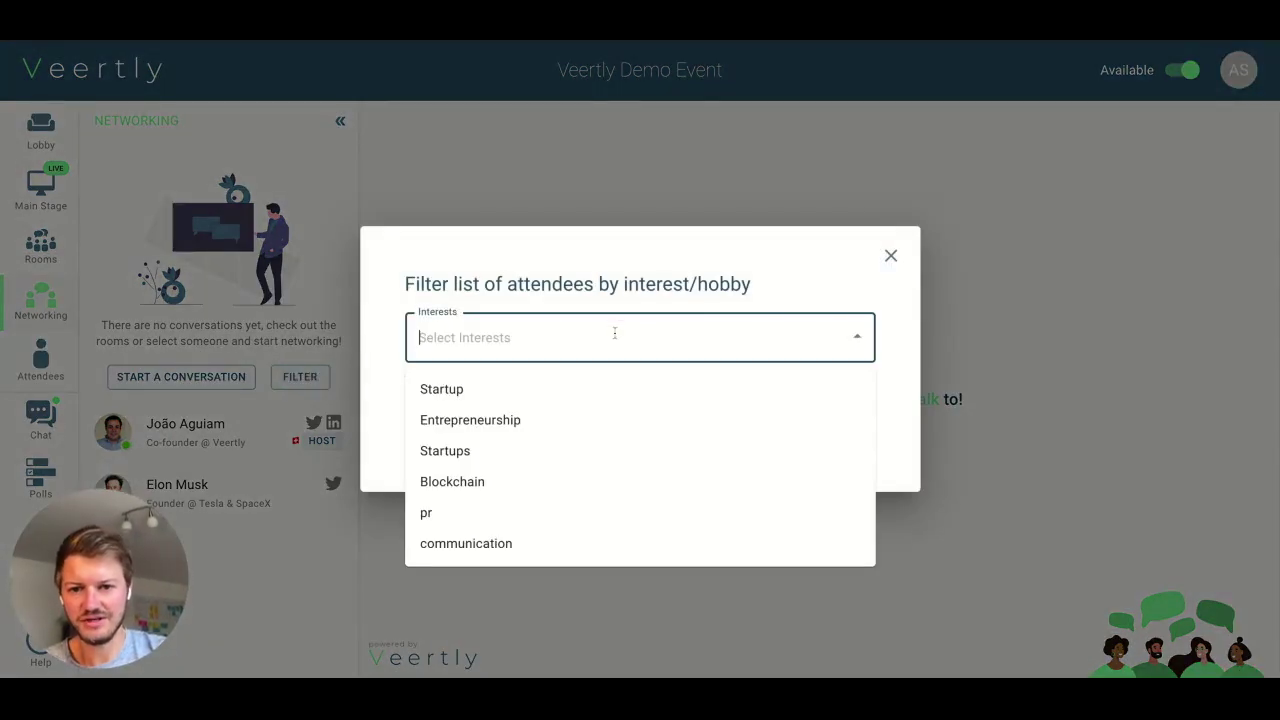
click(537, 423)
click(670, 434)
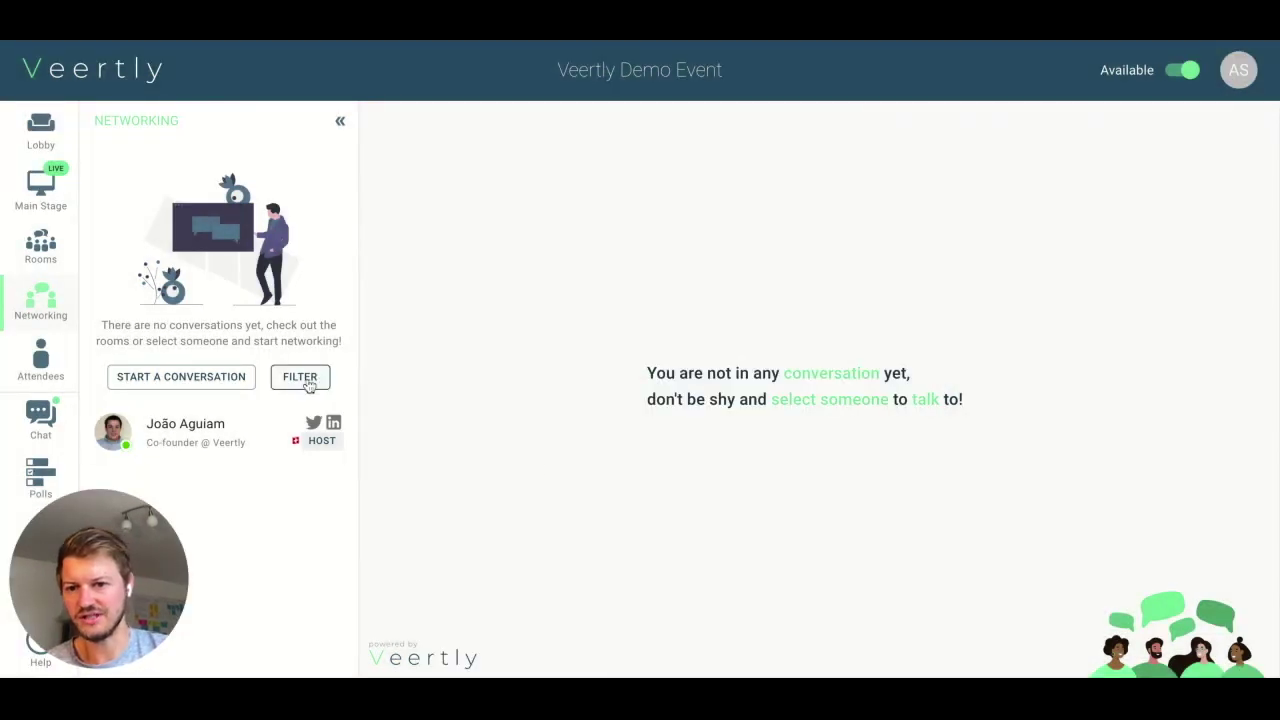
click(300, 376)
click(828, 338)
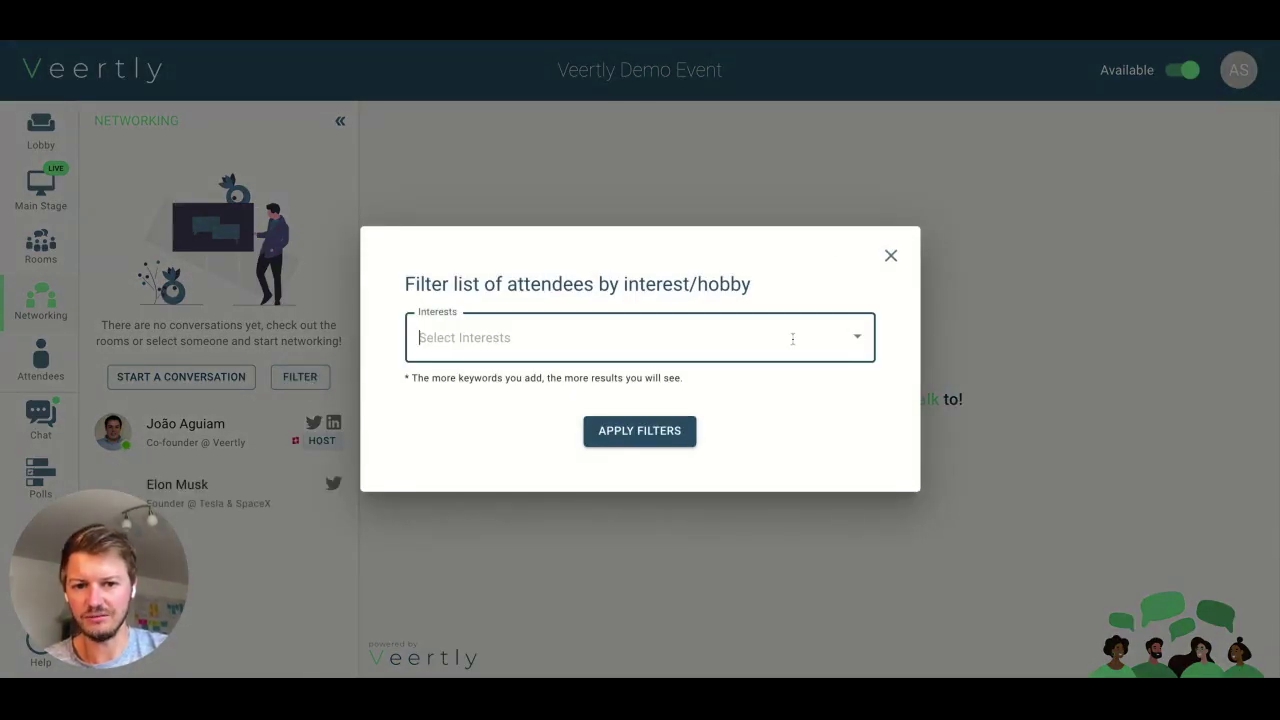
click(890, 256)
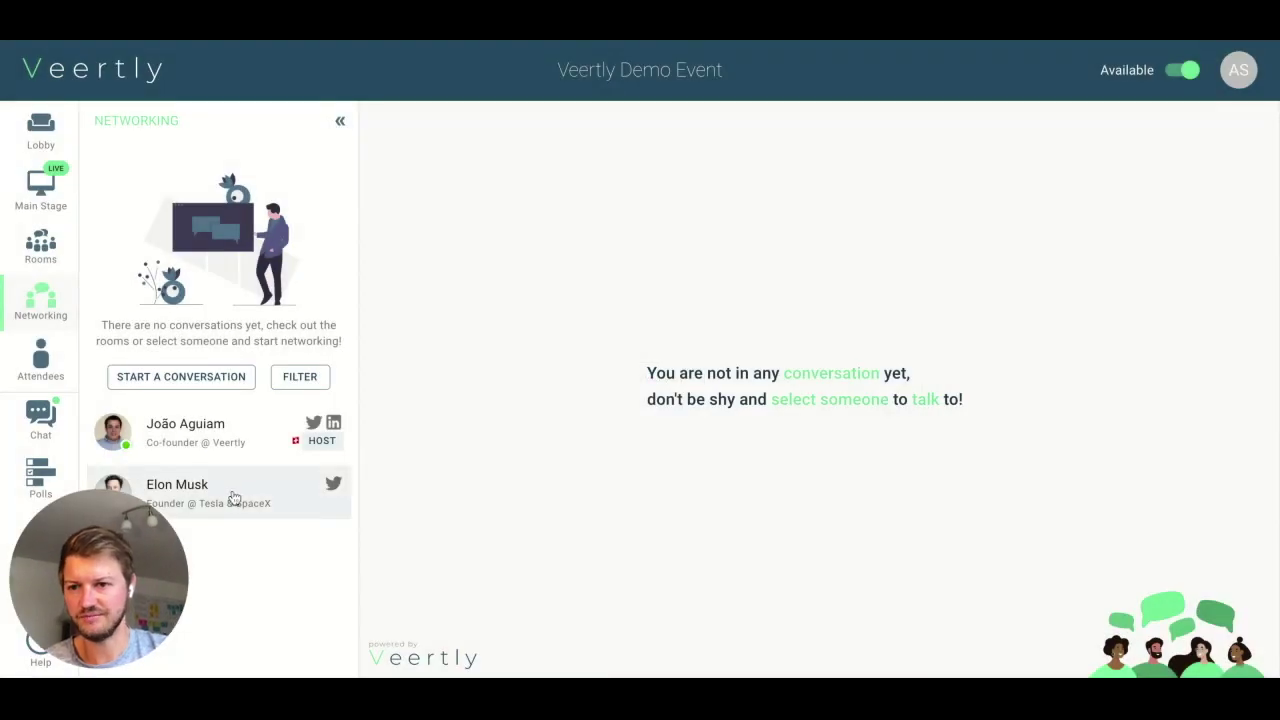
- Send a smiley emoji message in the event's Global Chat
click(36, 363)
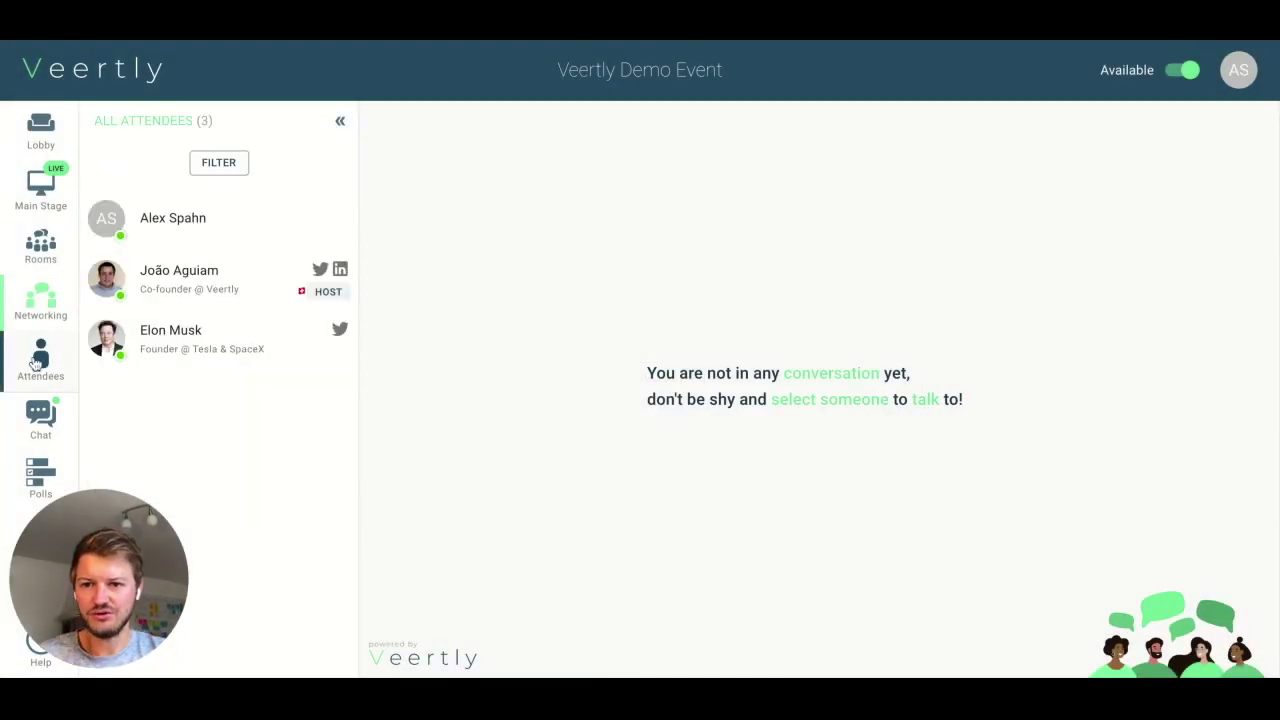
click(40, 412)
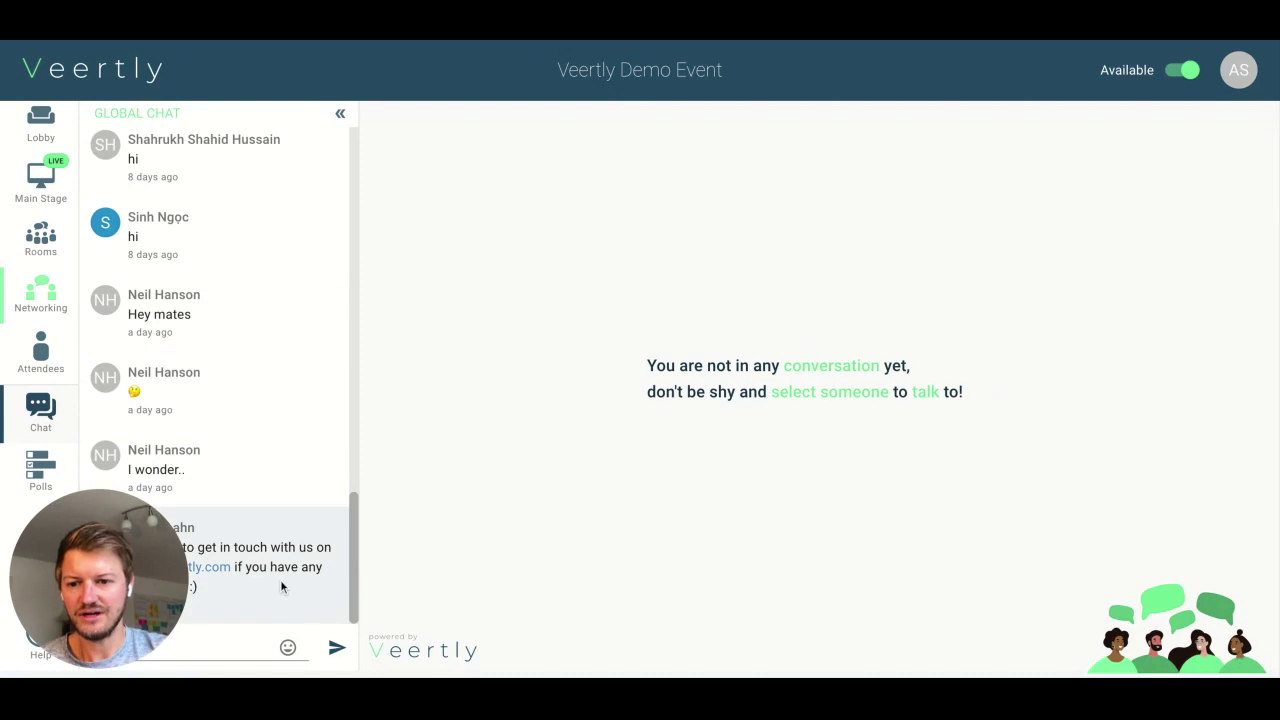
click(288, 647)
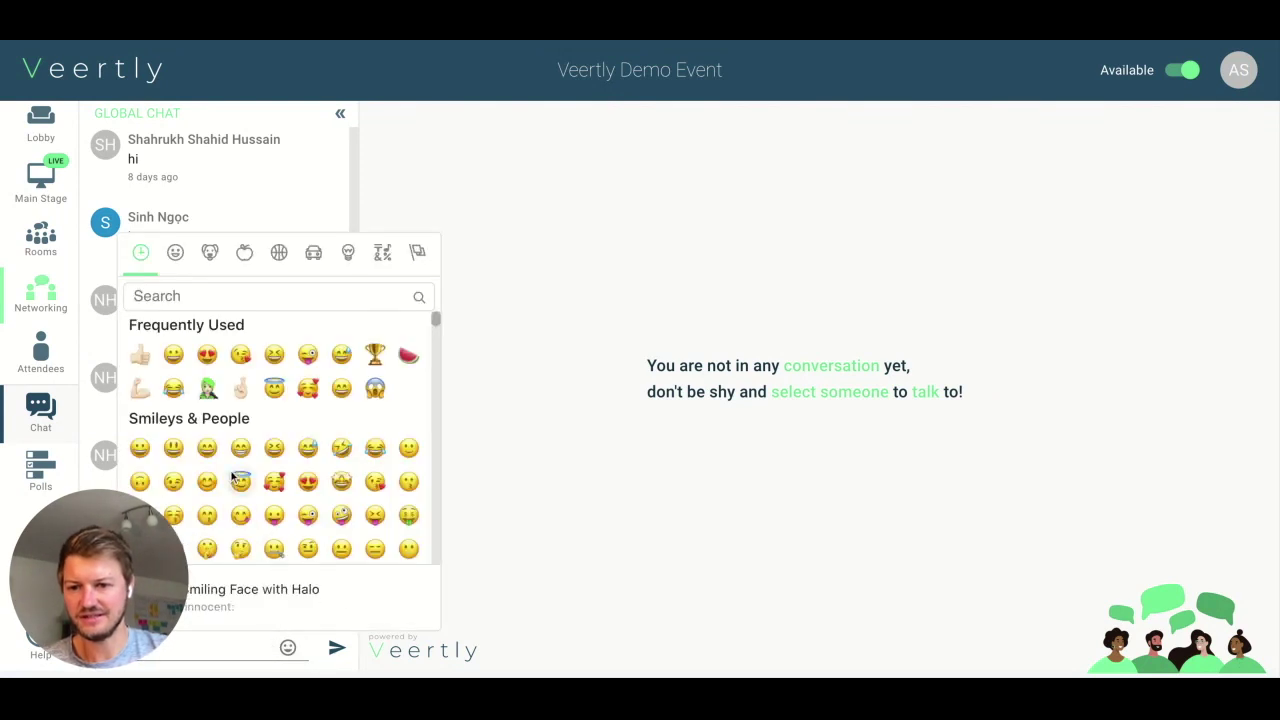
click(206, 448)
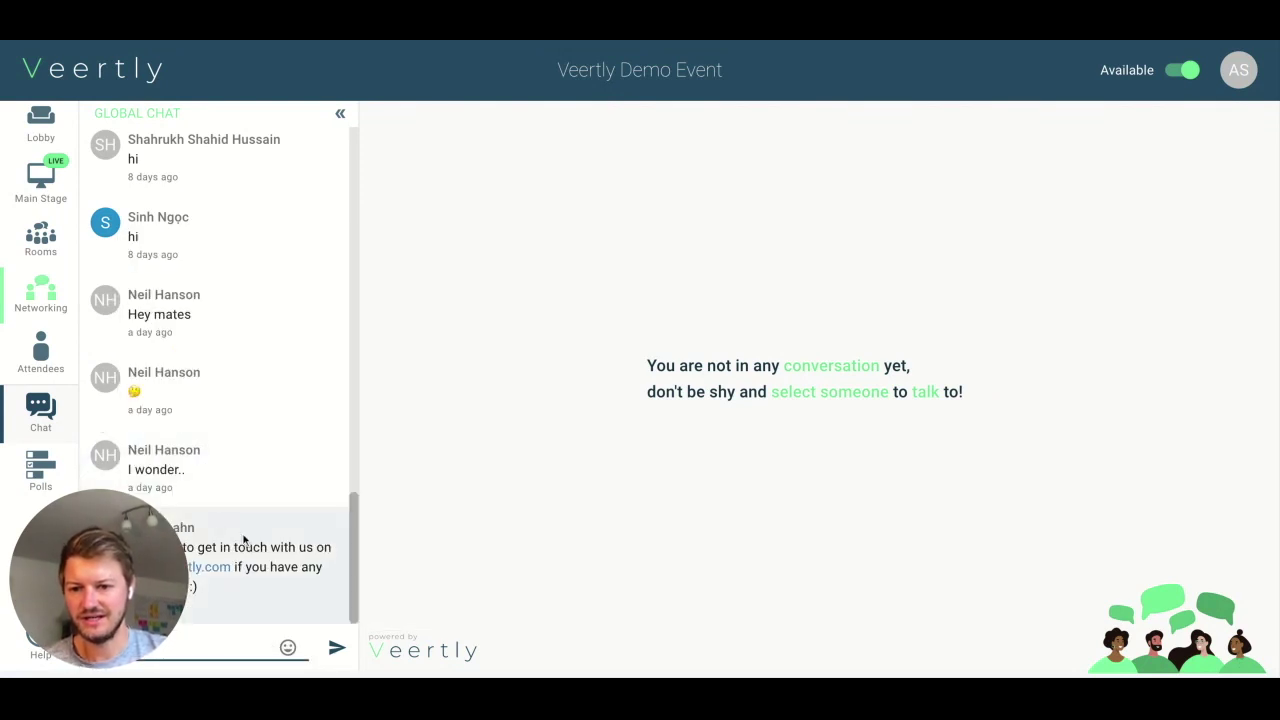
click(336, 648)
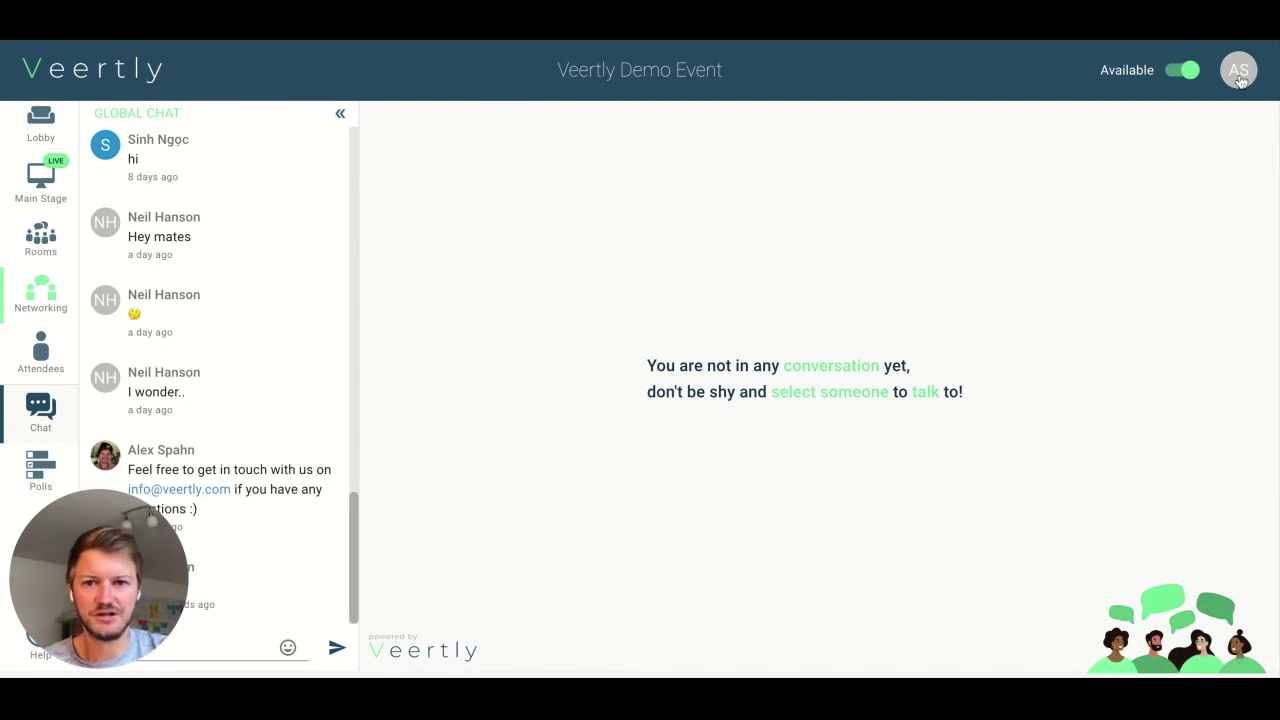
- Show all attendees again and briefly view your own attendee profile card
click(48, 350)
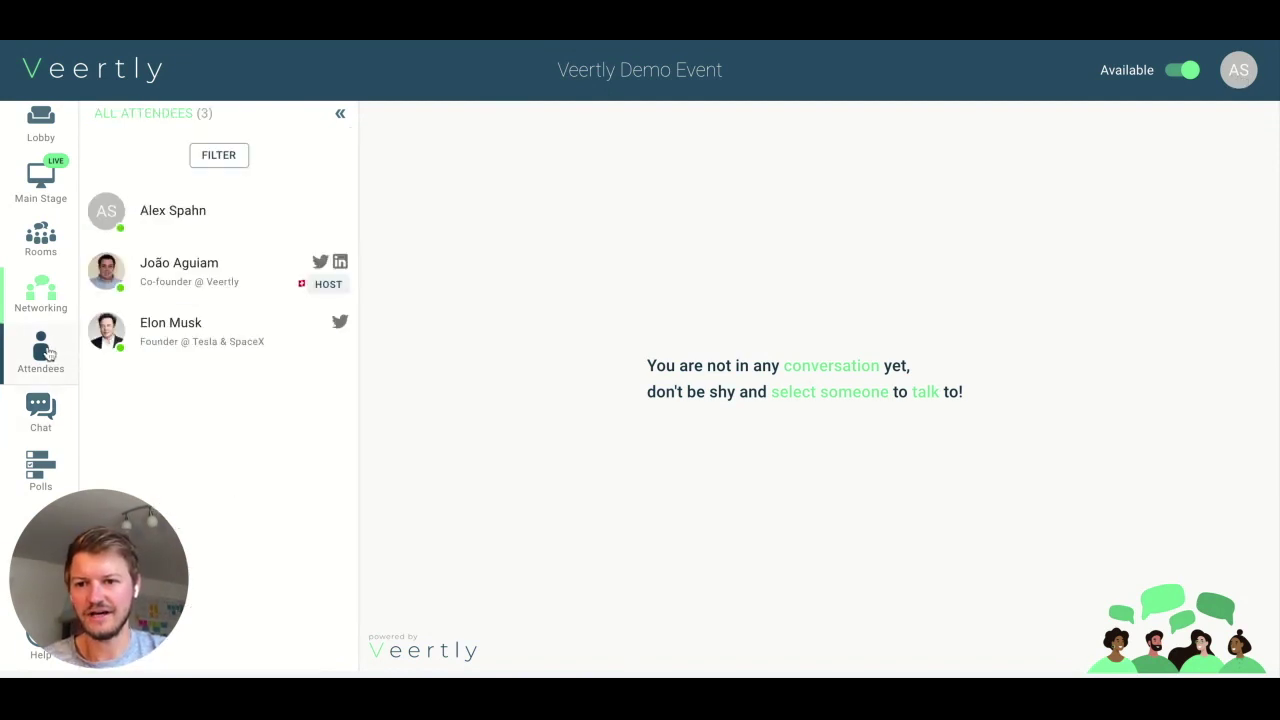
click(225, 233)
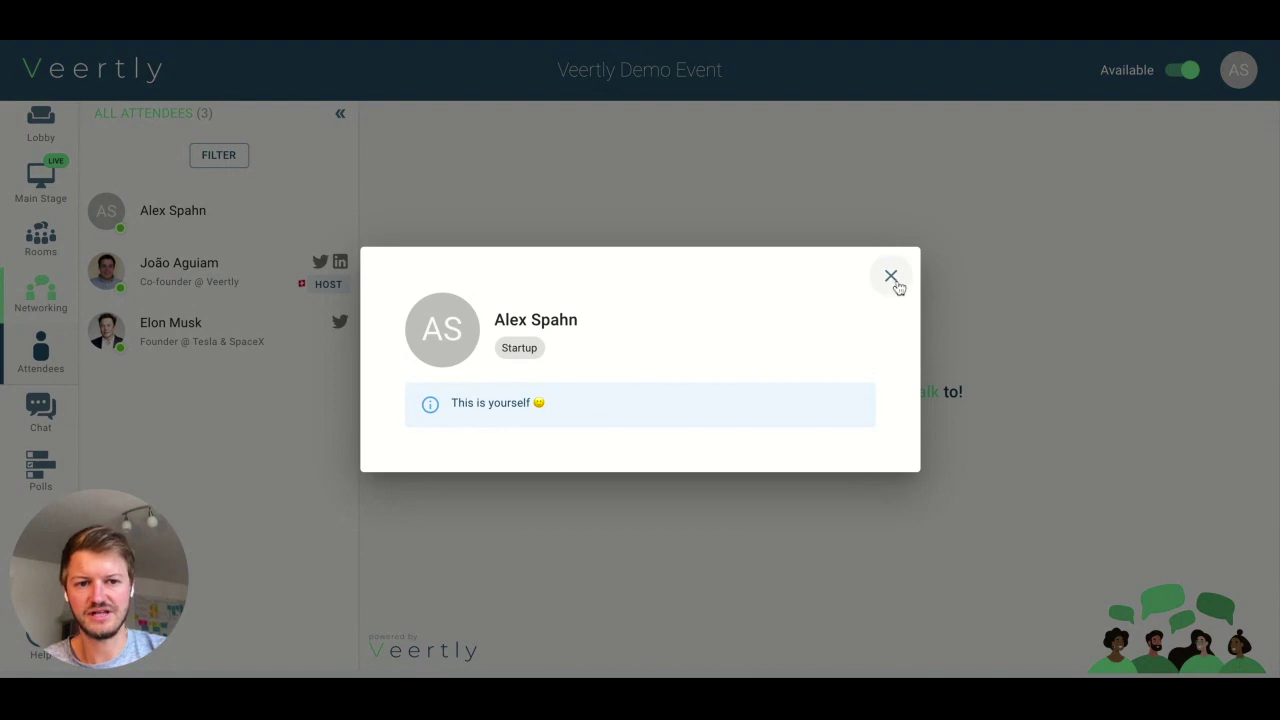
click(893, 278)
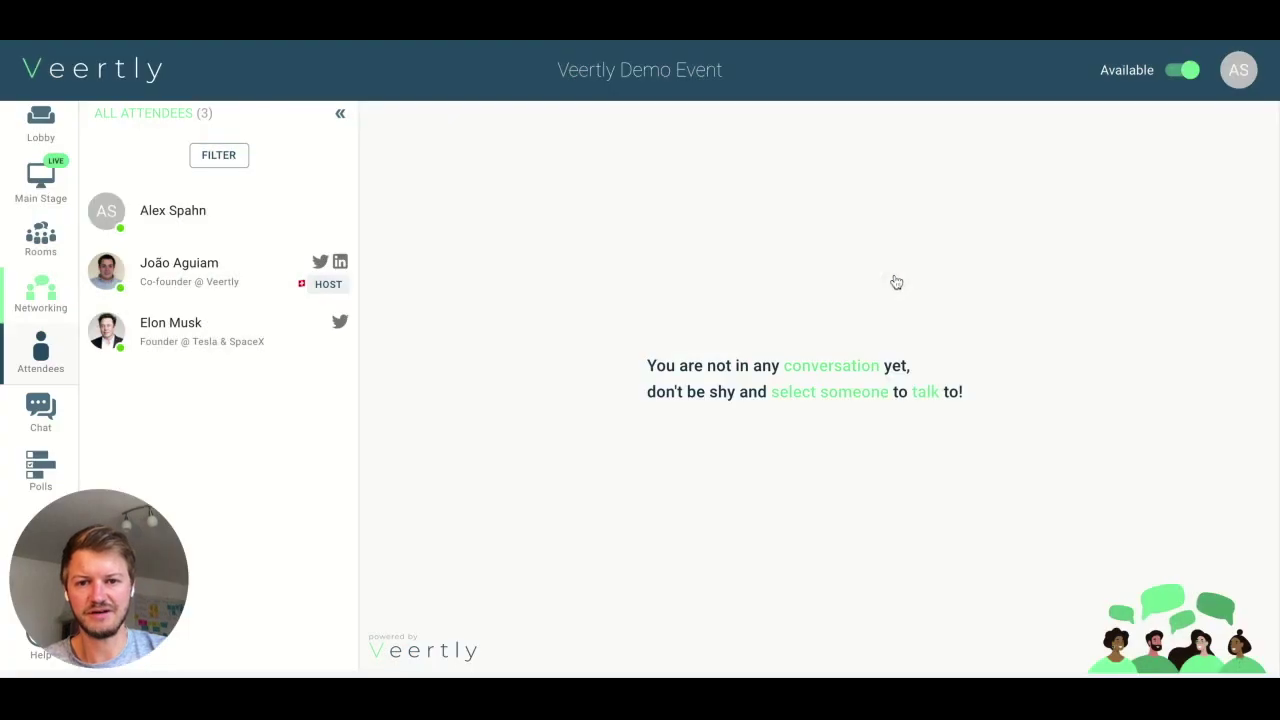
- Set your profile location to Zürich, Switzerland, save it, and return to Networking
click(1239, 74)
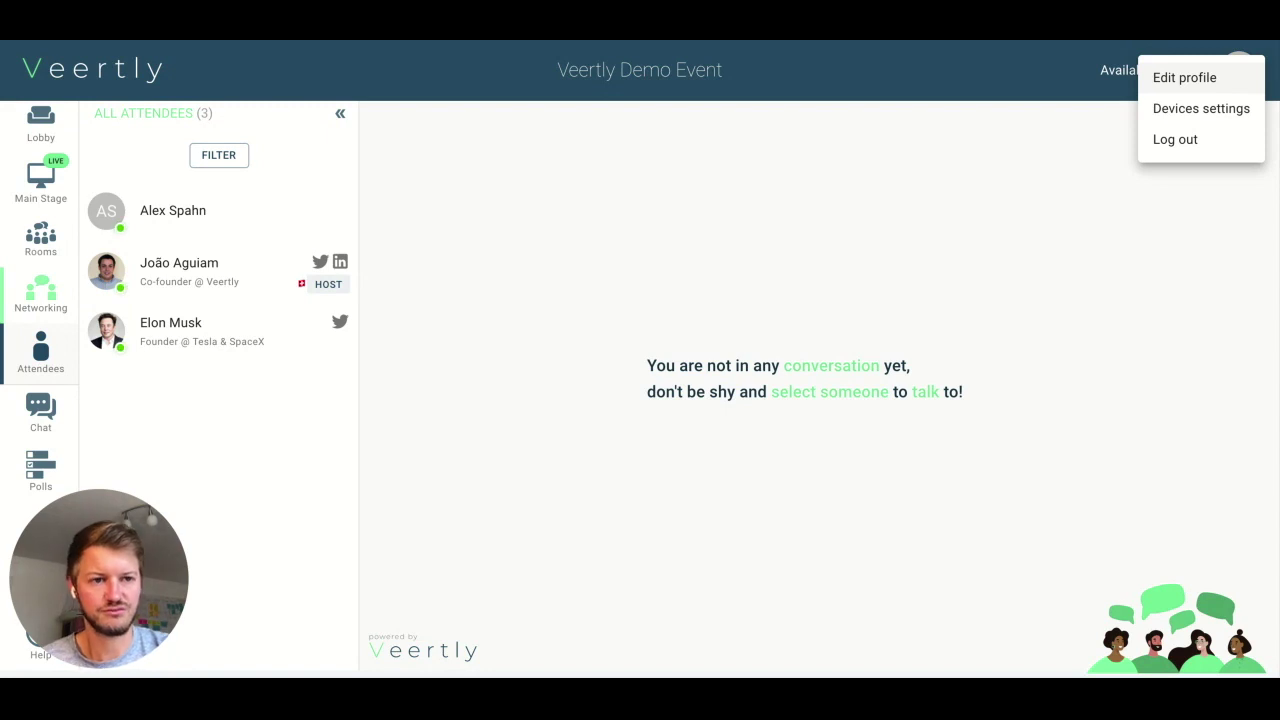
click(1200, 84)
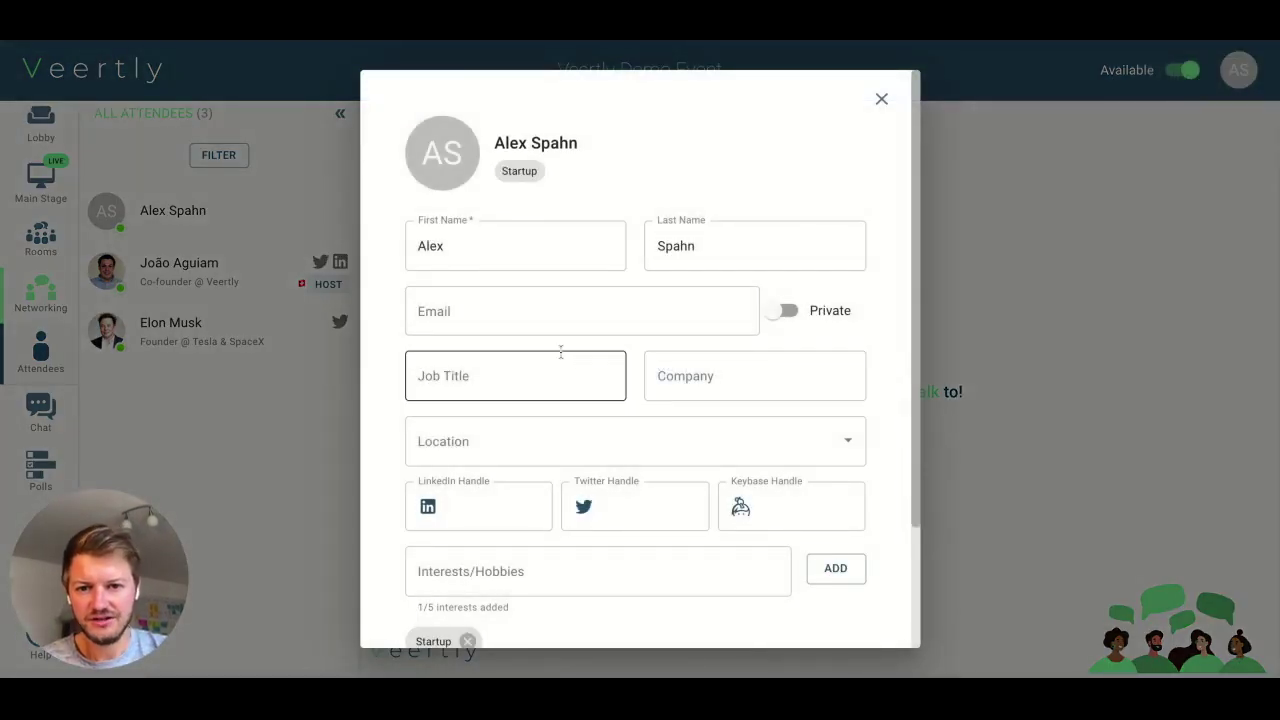
scroll(571, 591, down, 2)
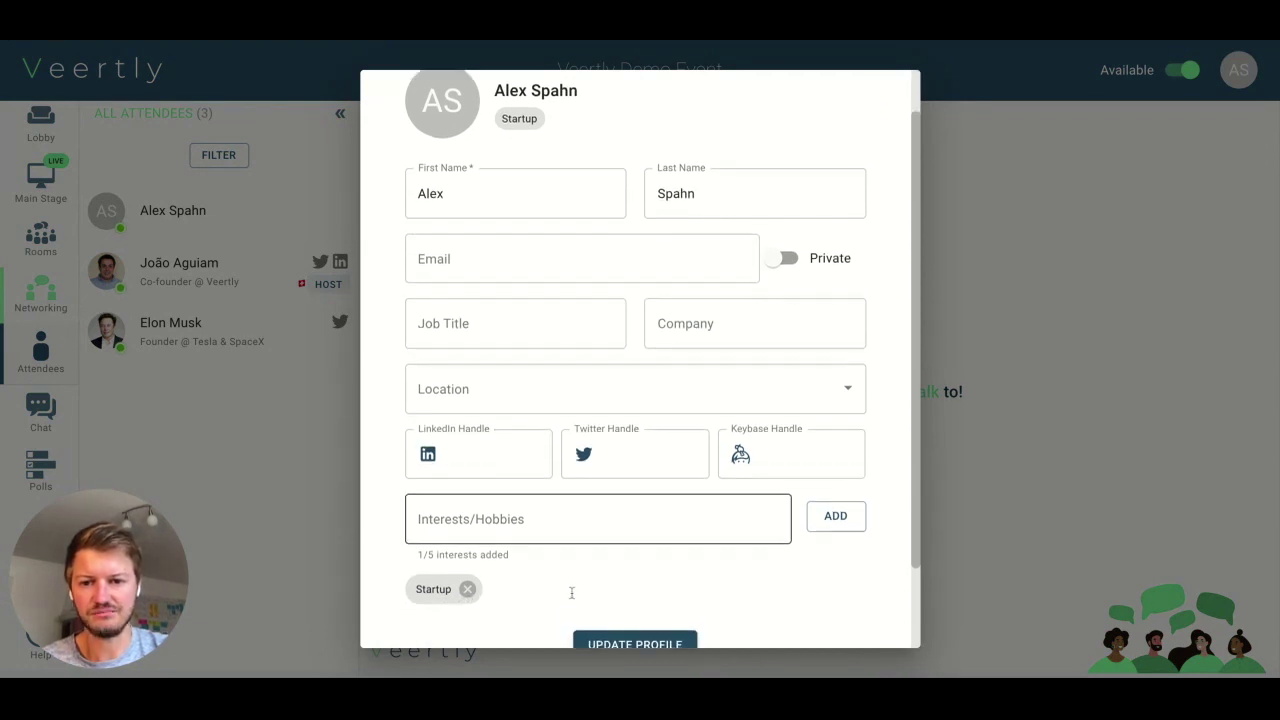
click(522, 375)
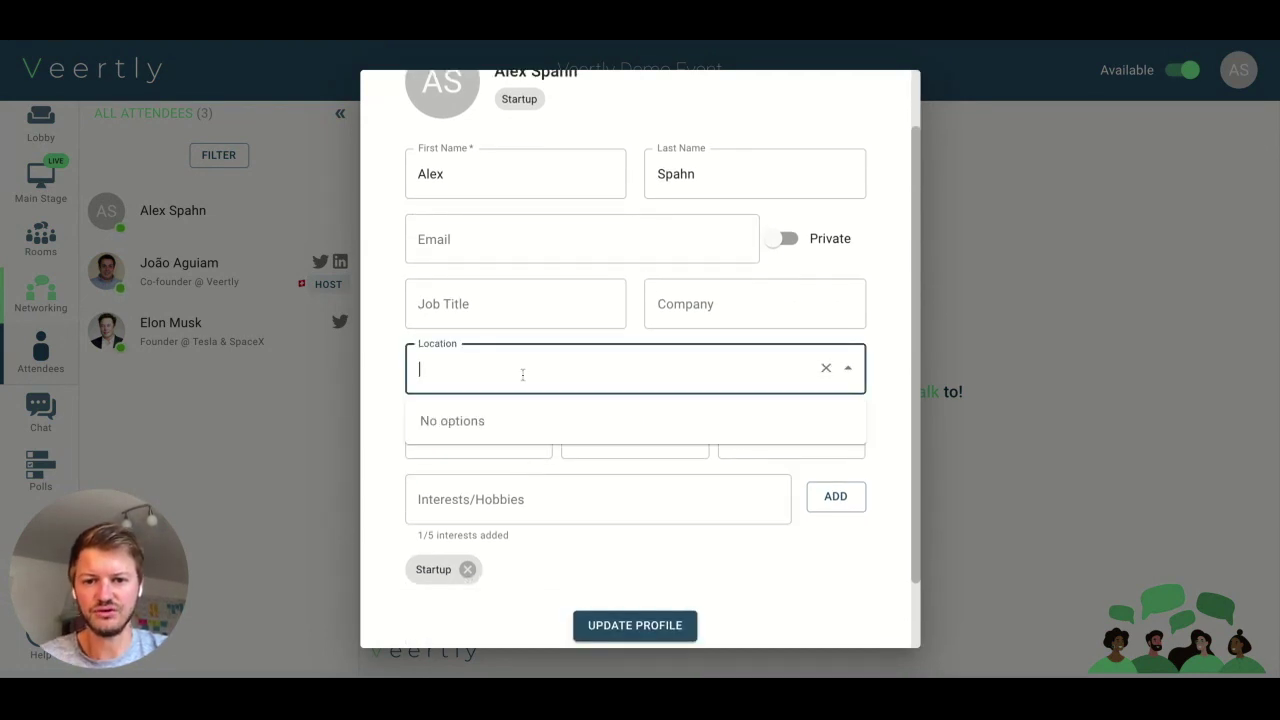
text(Zurich)
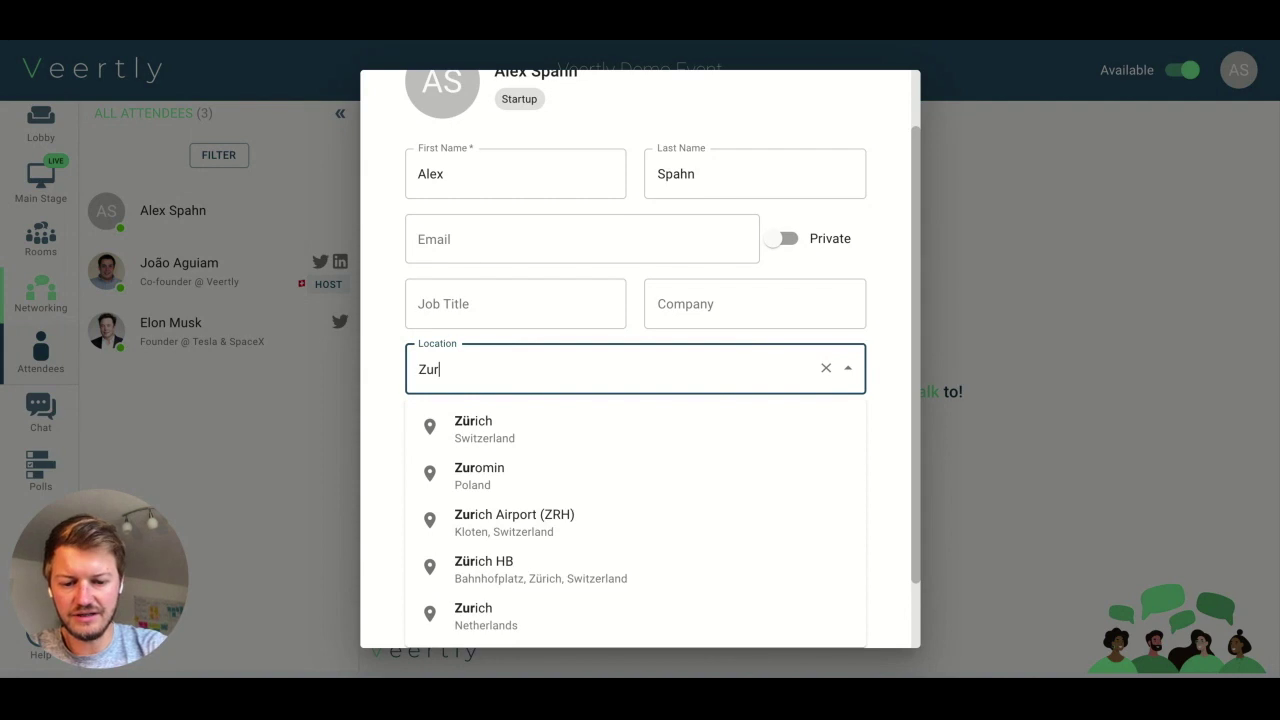
click(520, 430)
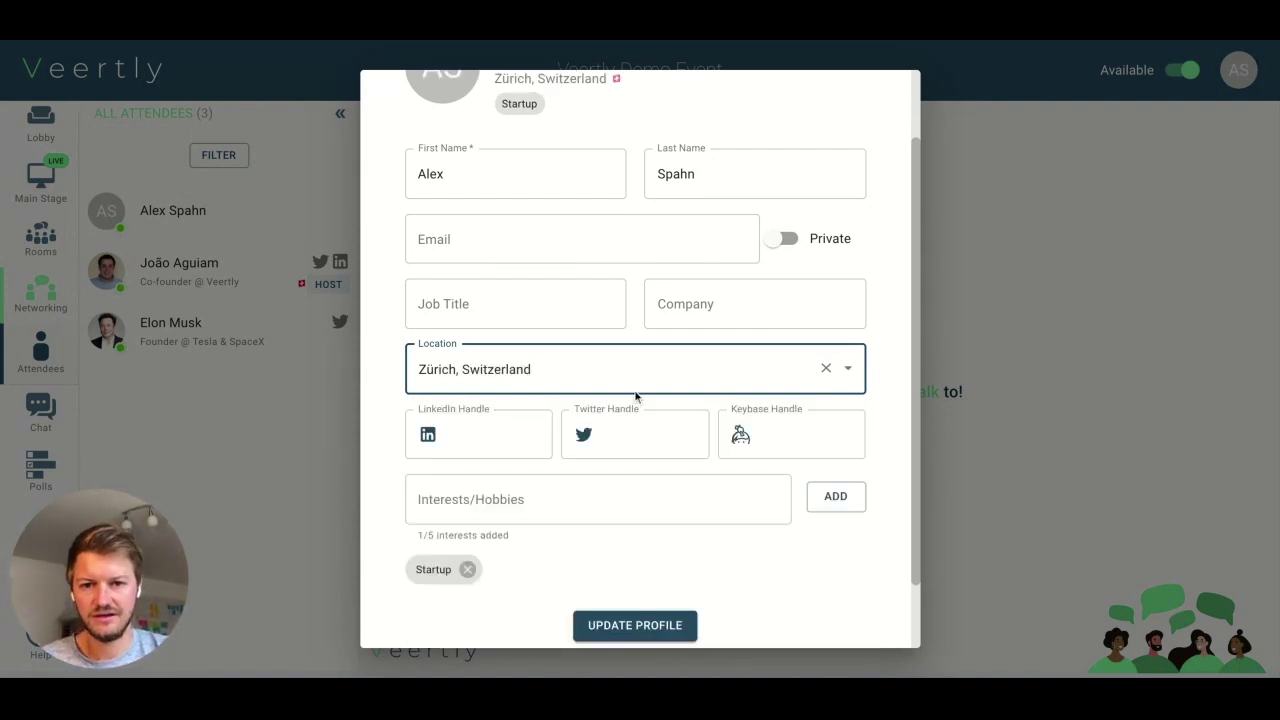
click(621, 627)
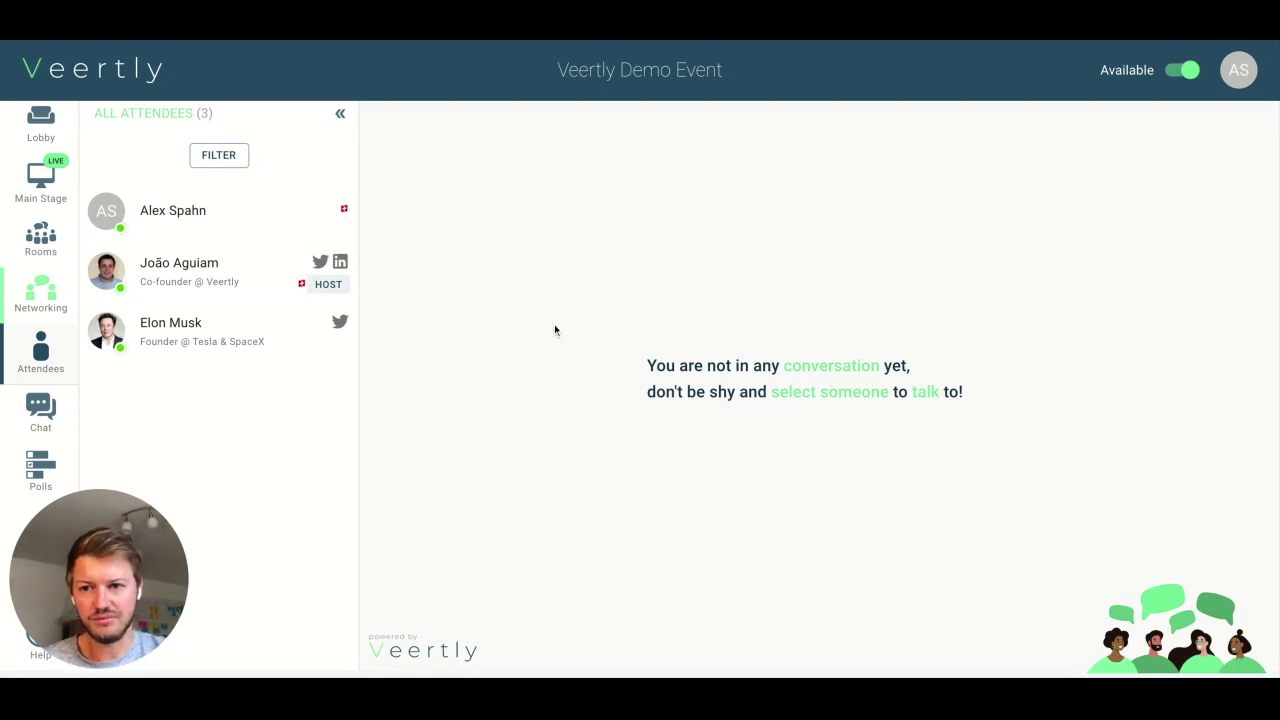
click(52, 303)
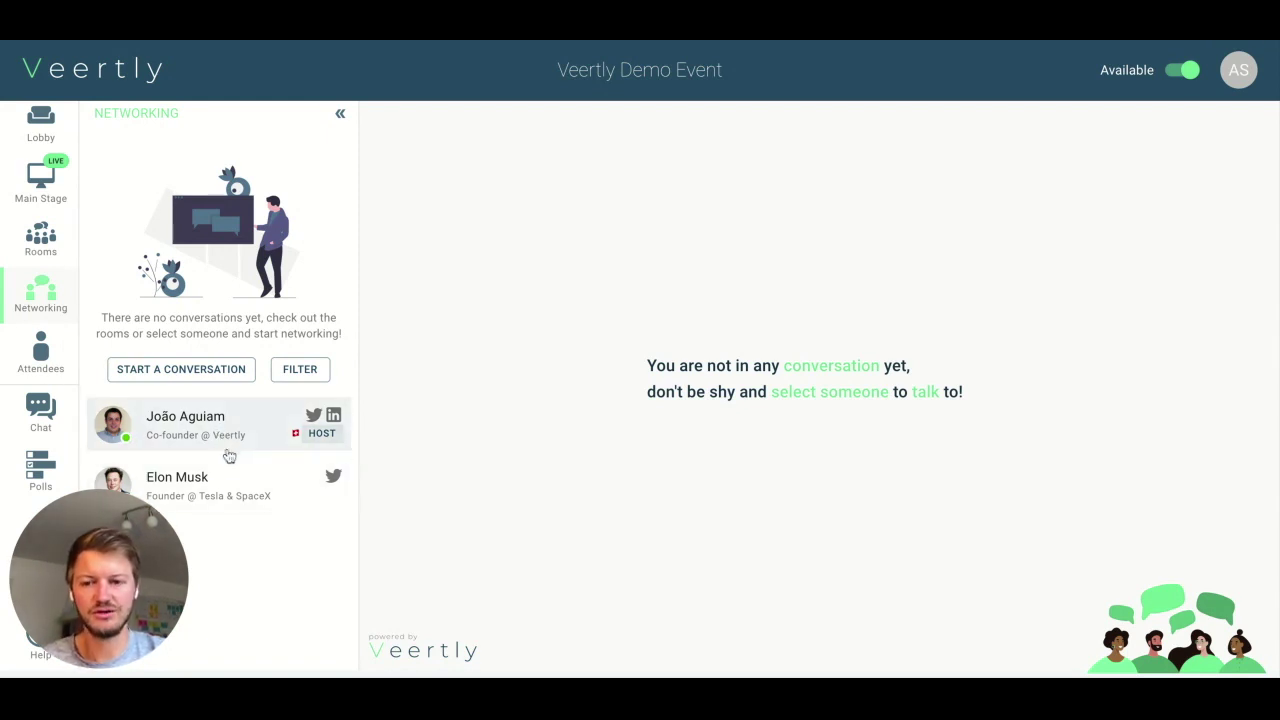
- Switch off the Available toggle so your status becomes Do not disturb
click(1176, 75)
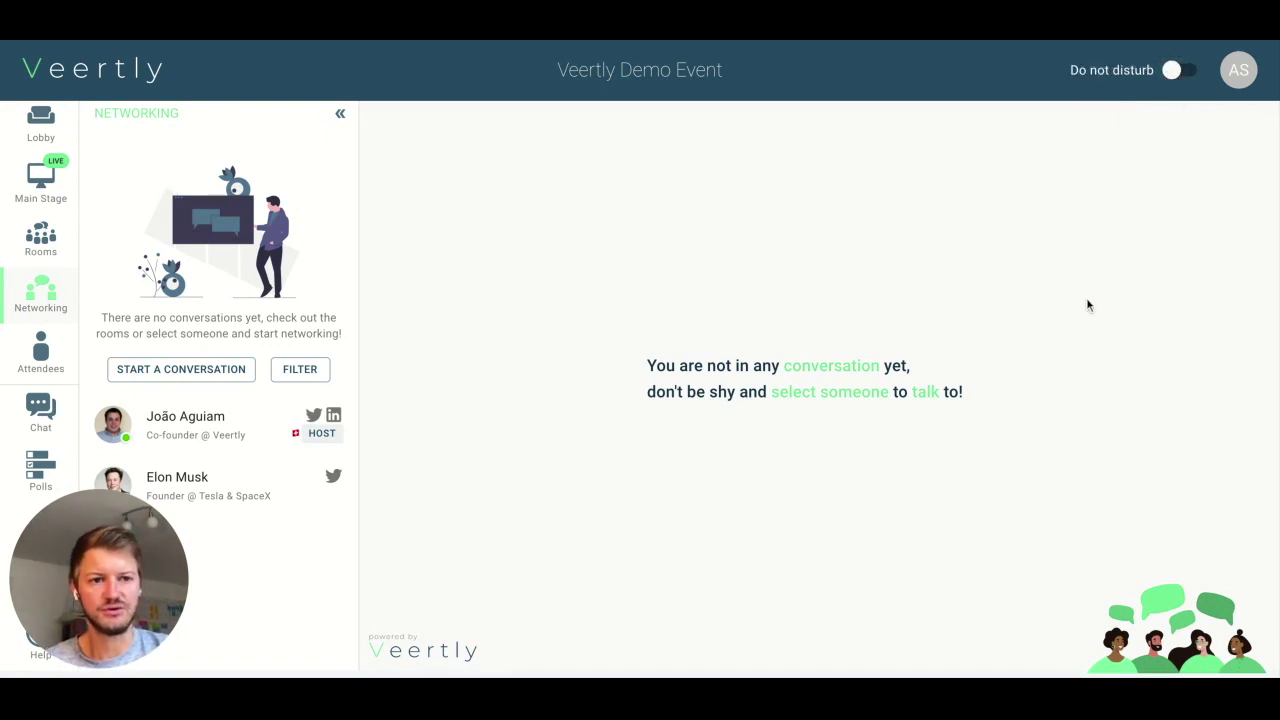